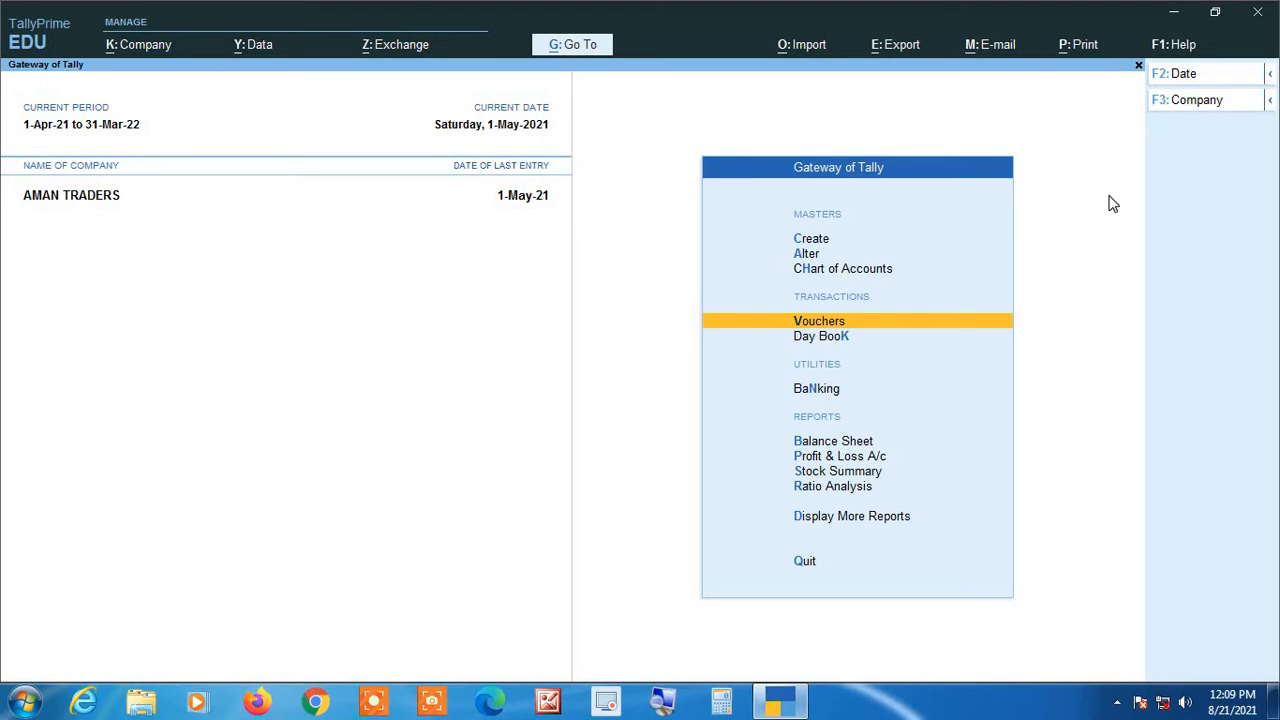
Step: Open the creation form for a new ledger master
{"action": "key", "text": "Up"}
{"action": "key", "text": "Up"}
{"action": "key", "text": "Up"}
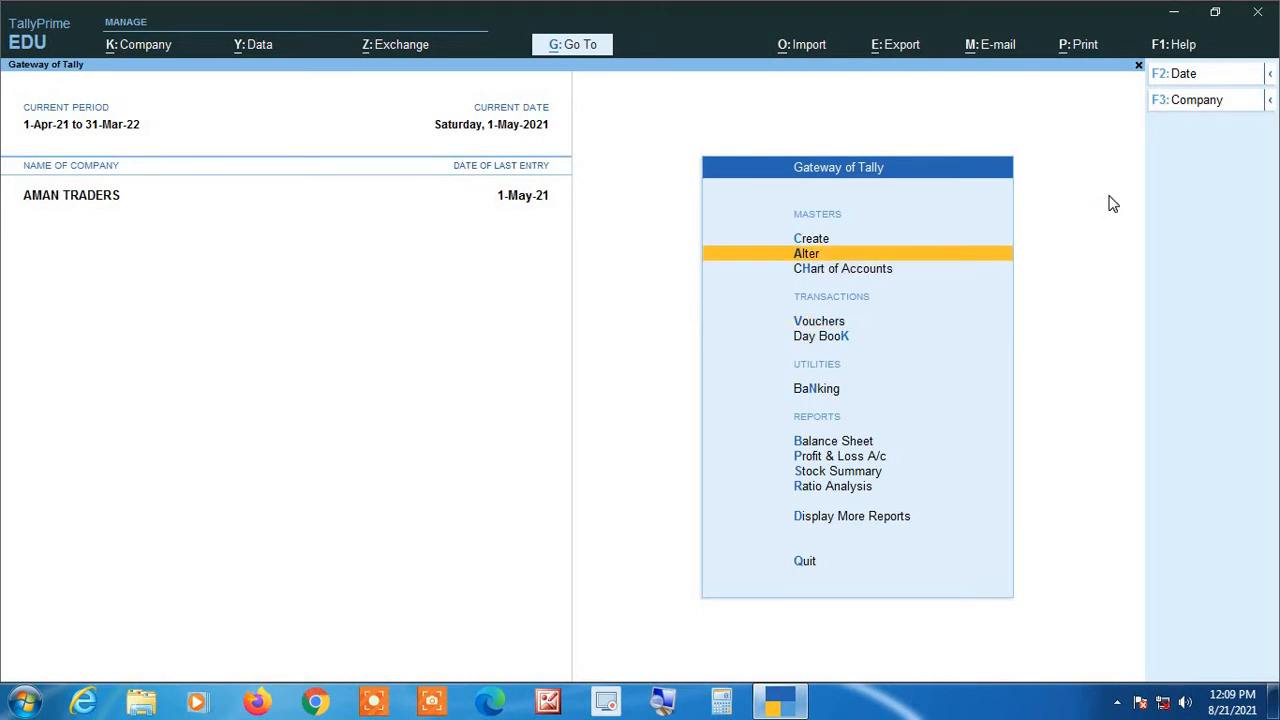
{"action": "key", "text": "Return"}
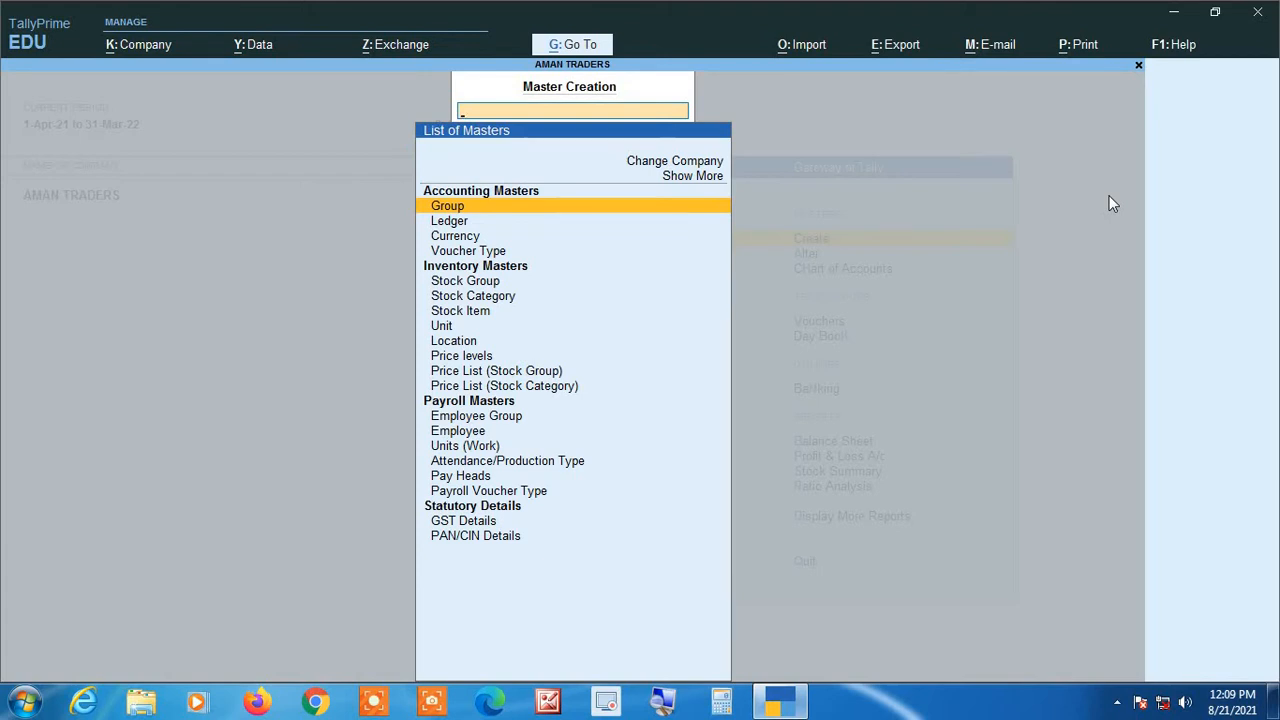
{"action": "key", "text": "Down"}
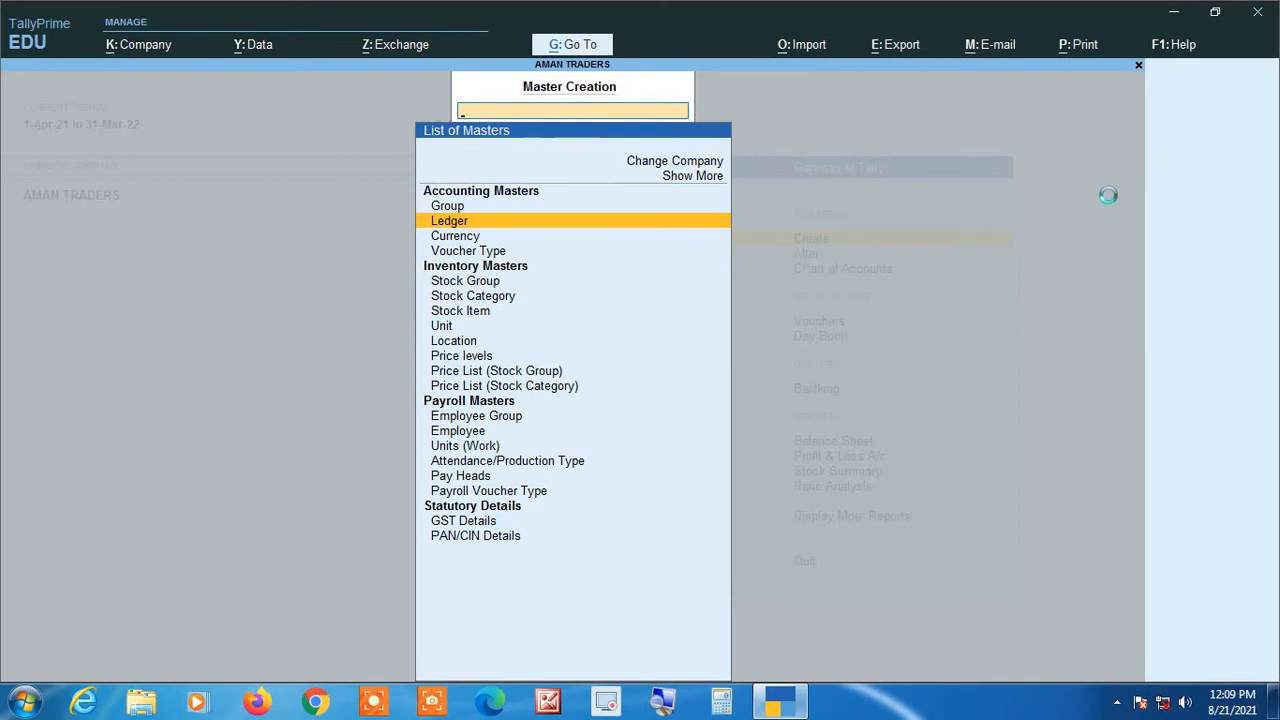
{"action": "key", "text": "Return"}
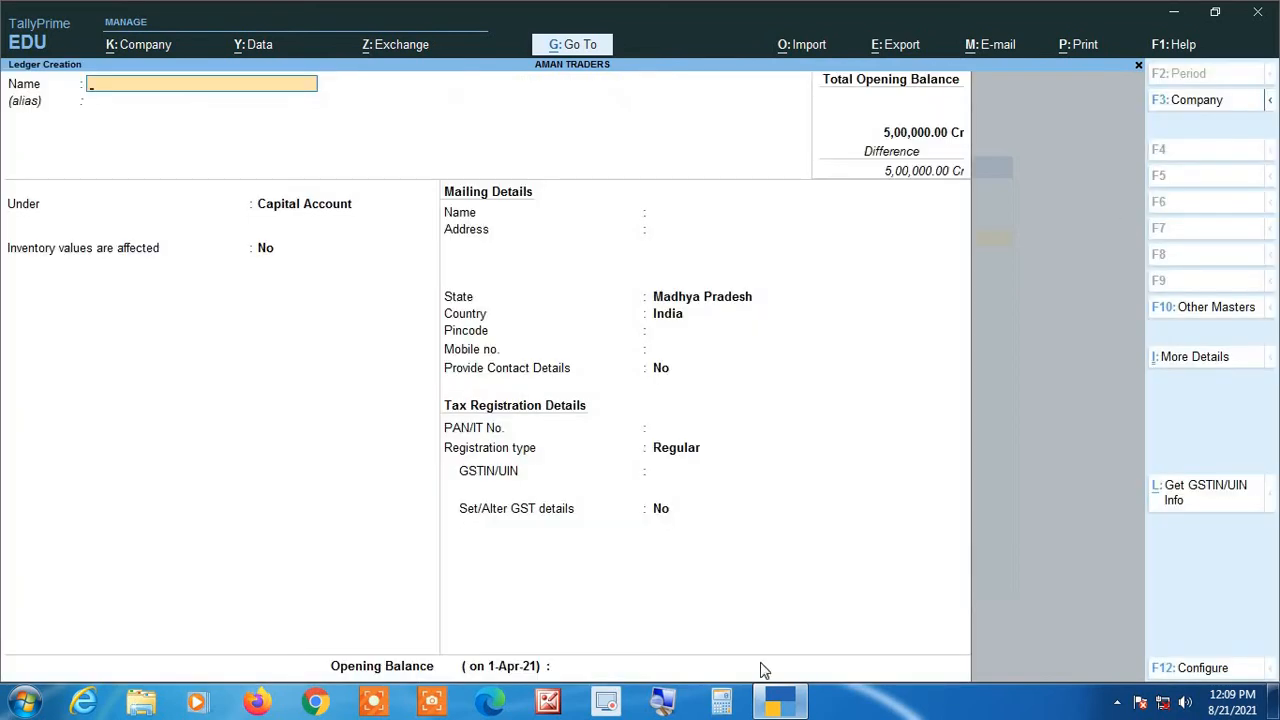
Step: Name the new ledger "XYZ Expense Non GST" and leave its alias blank
{"action": "left_click", "coordinate": [663, 704]}
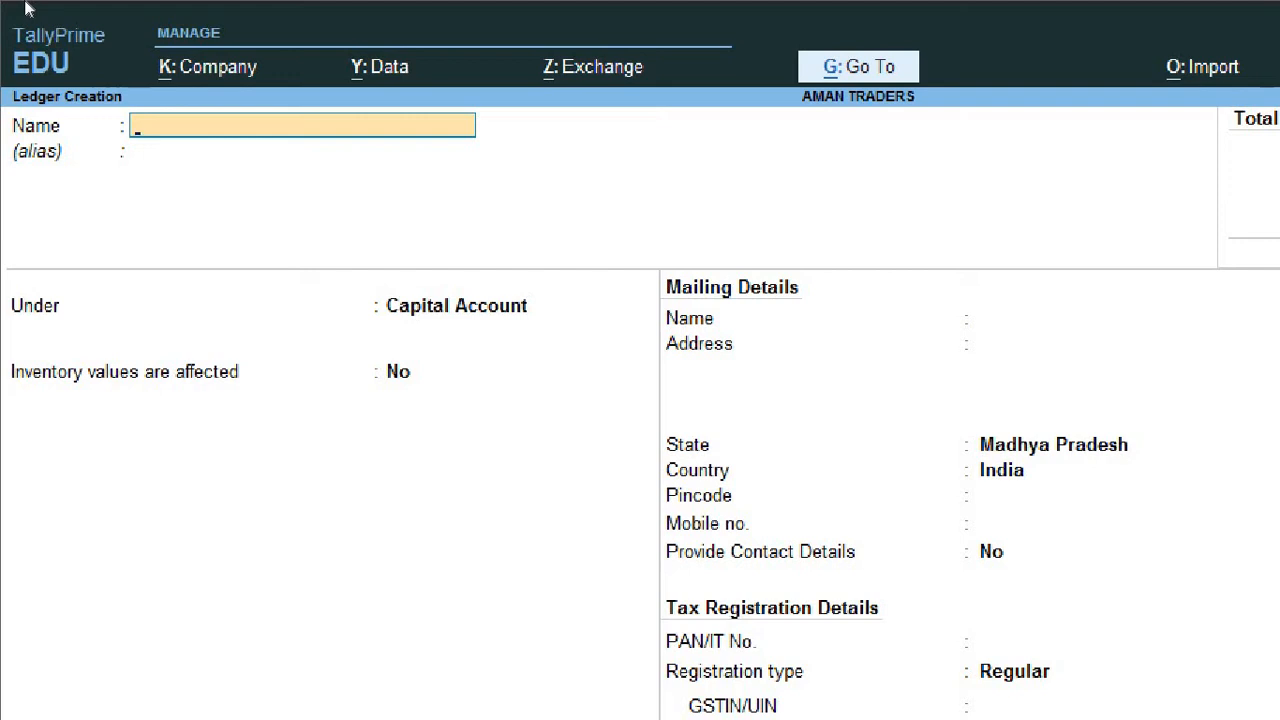
{"action": "type", "text": "XYZ Expexpe"}
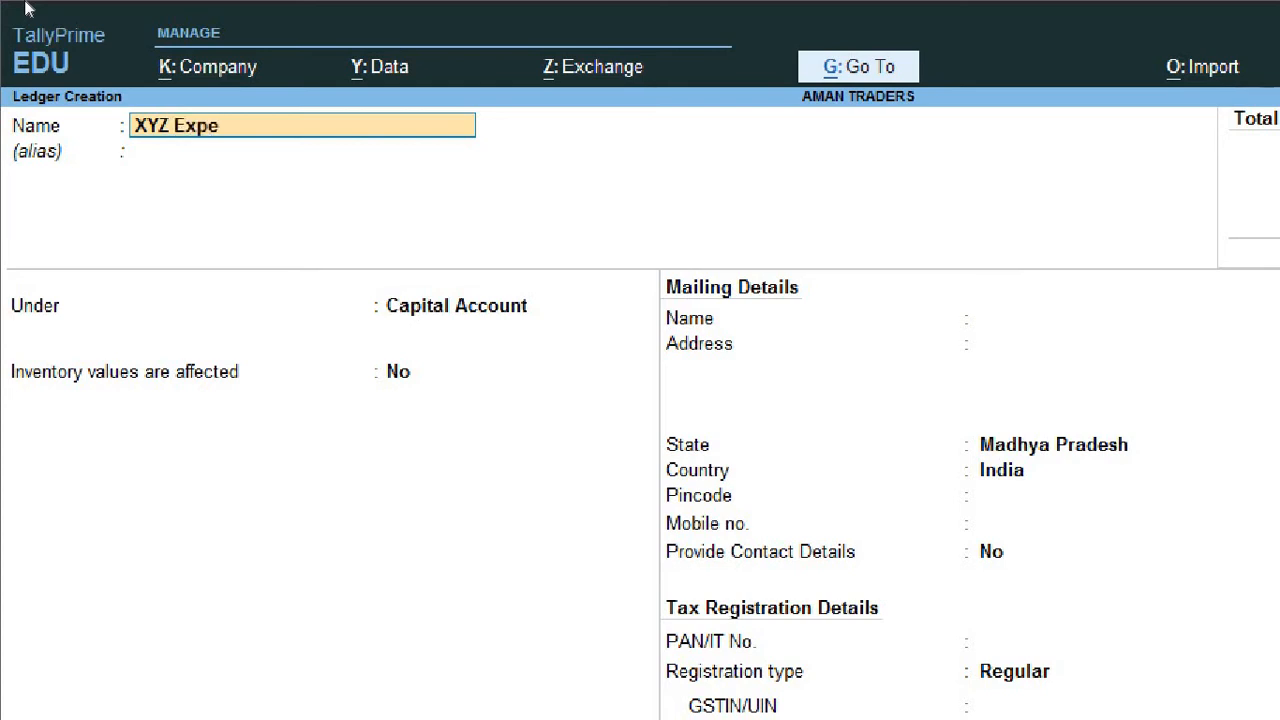
{"action": "type", "text": "nse Non GST"}
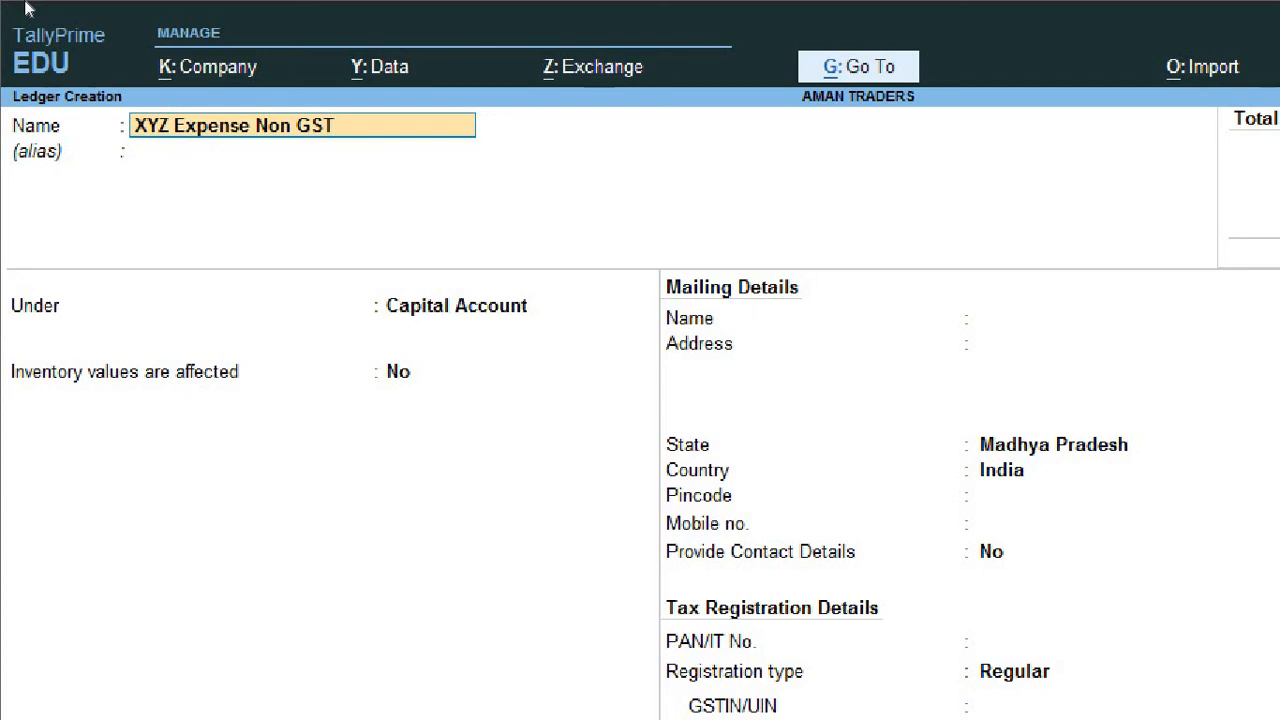
{"action": "key", "text": "Return"}
{"action": "key", "text": "Return"}
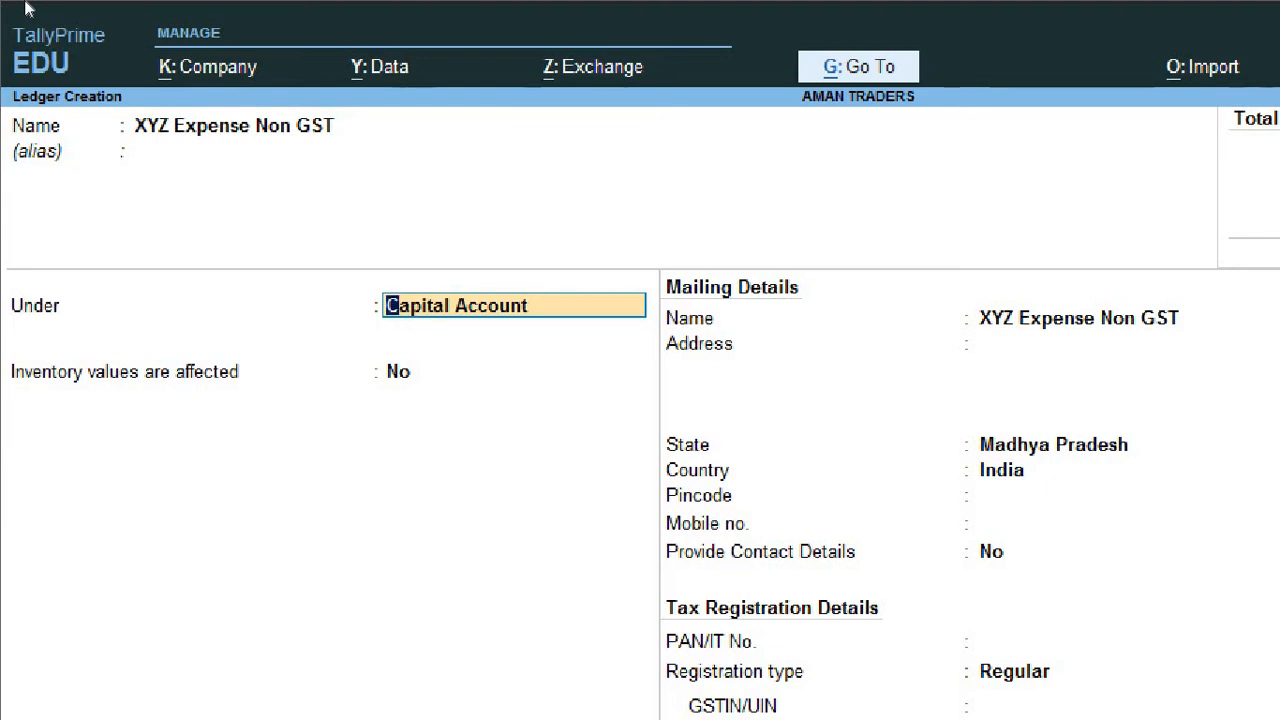
Step: Place the ledger under Indirect Expenses, with inventory values not affected and the type of ledger Not Applicable
{"action": "type", "text": "I"}
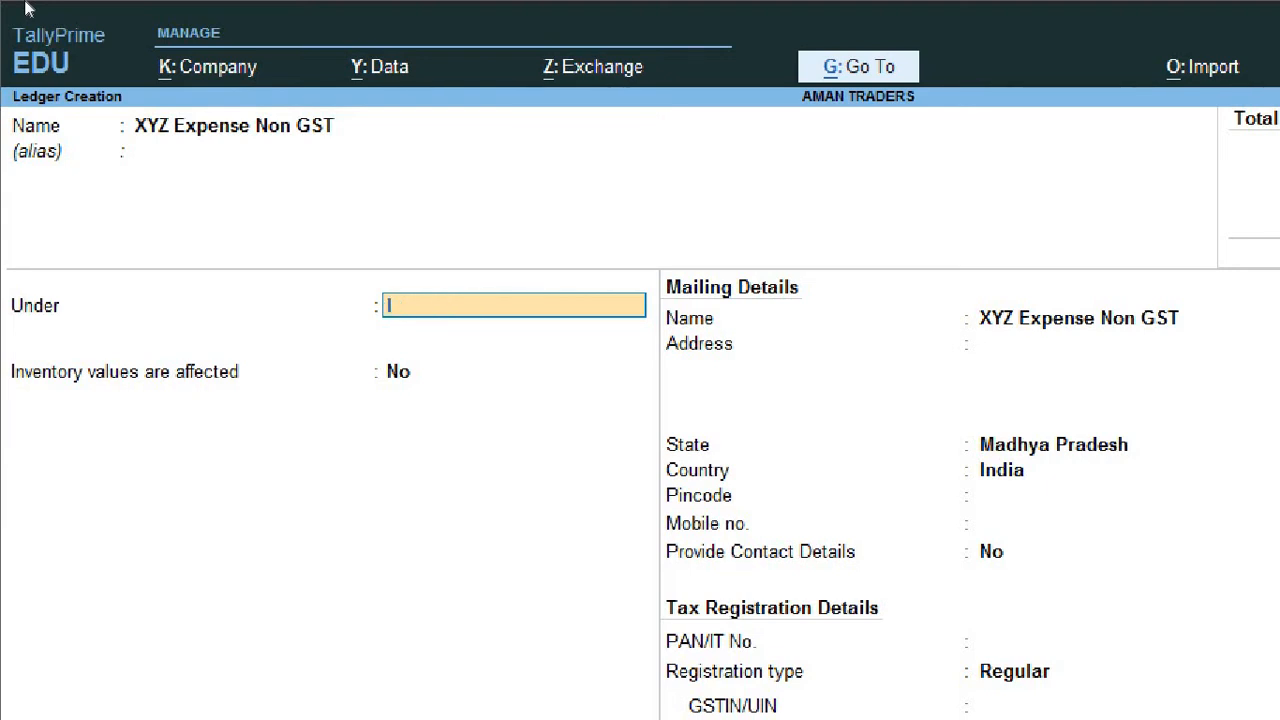
{"action": "type", "text": "ndirect"}
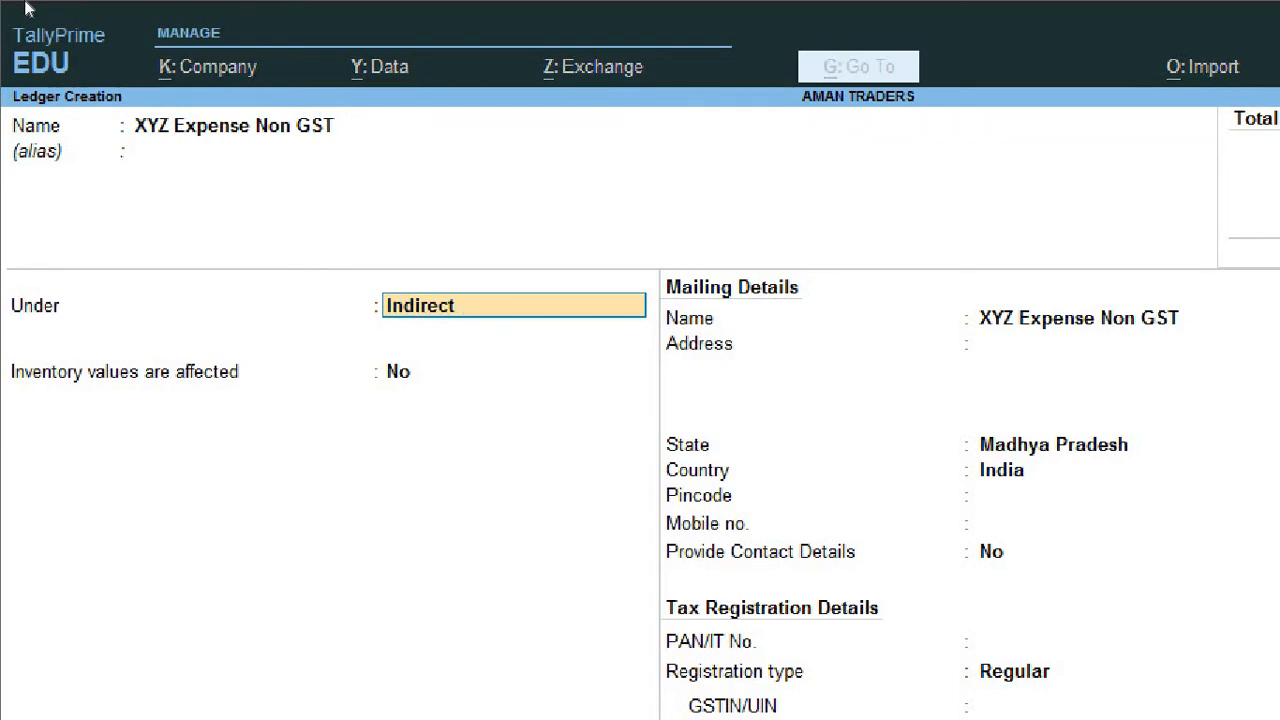
{"action": "type", "text": "e"}
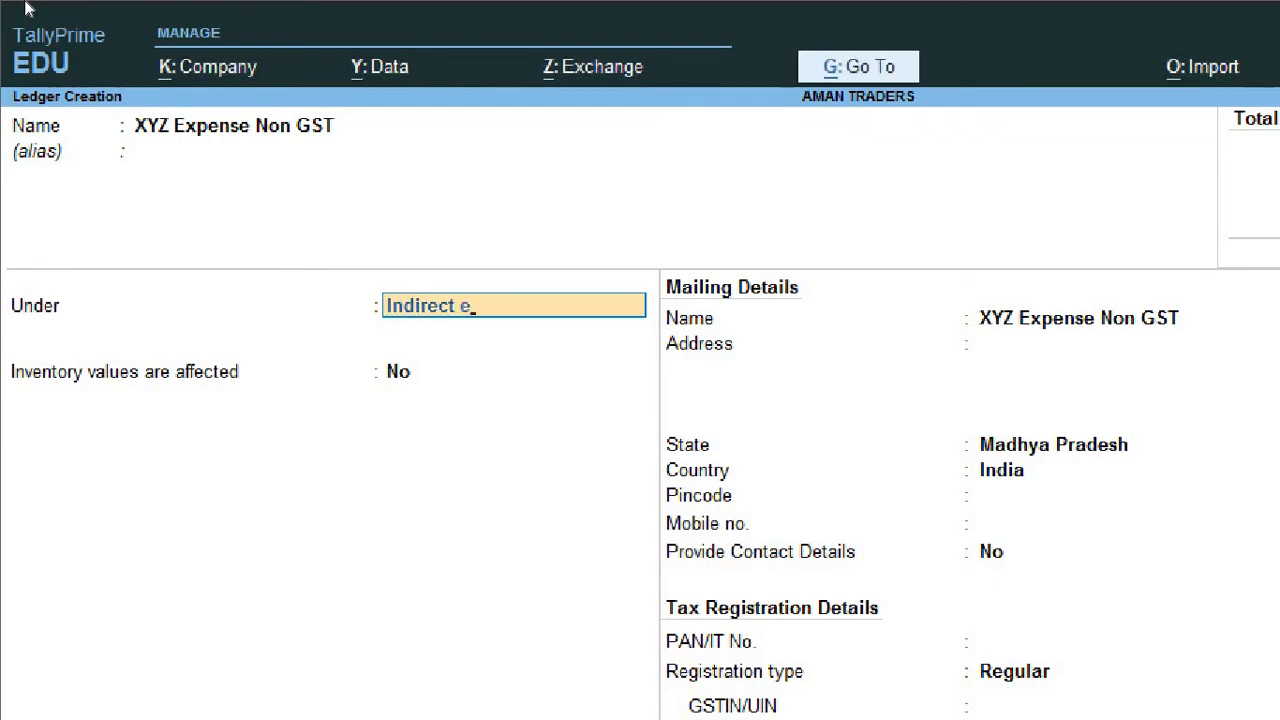
{"action": "key", "text": "Return"}
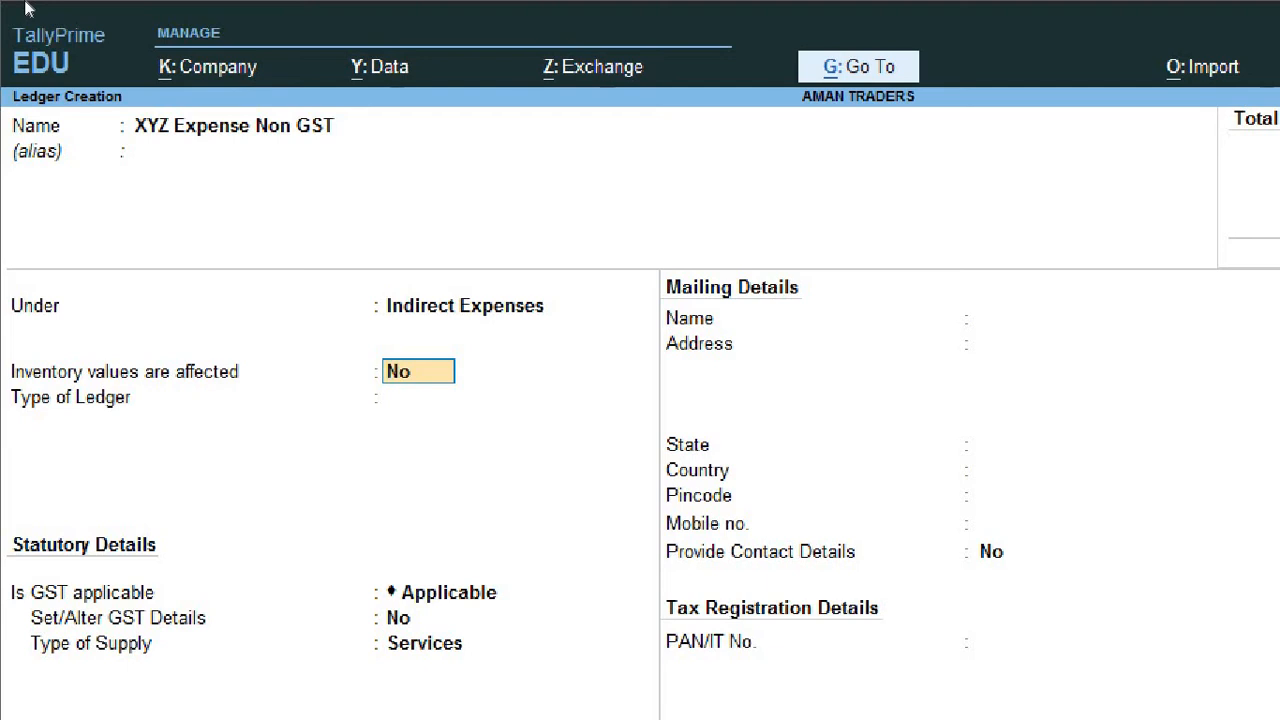
{"action": "key", "text": "Return"}
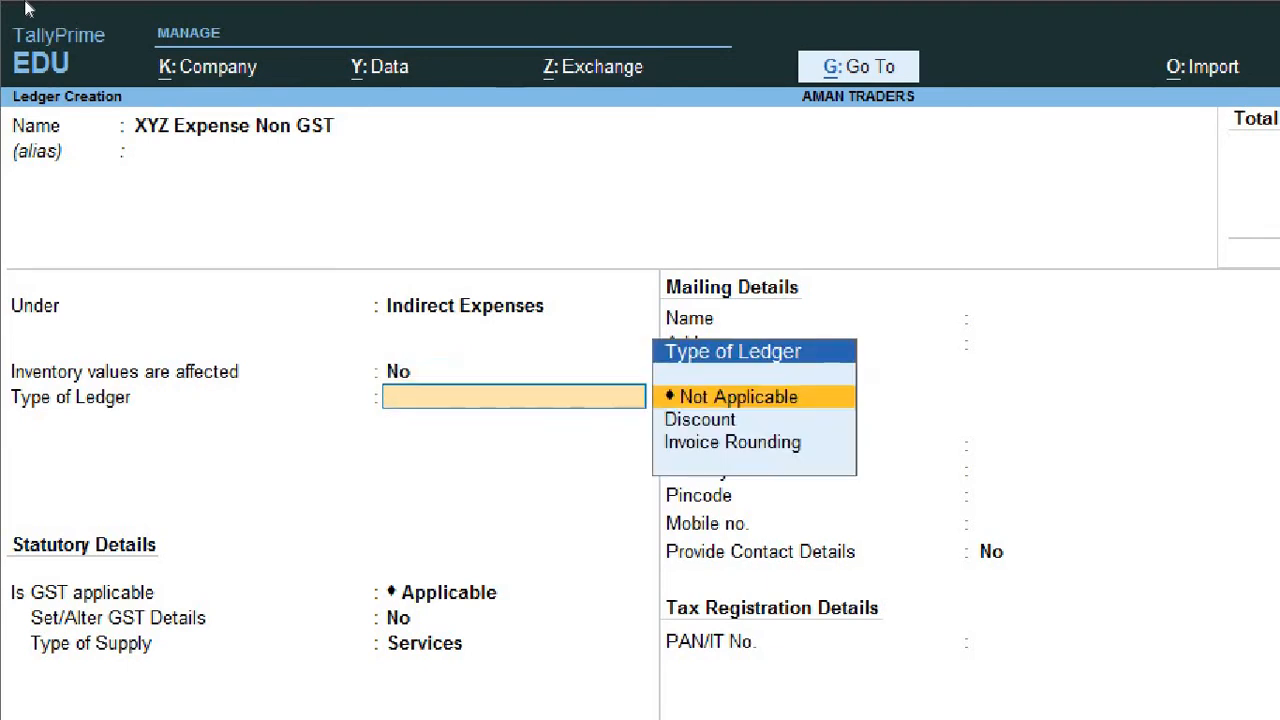
{"action": "key", "text": "Return"}
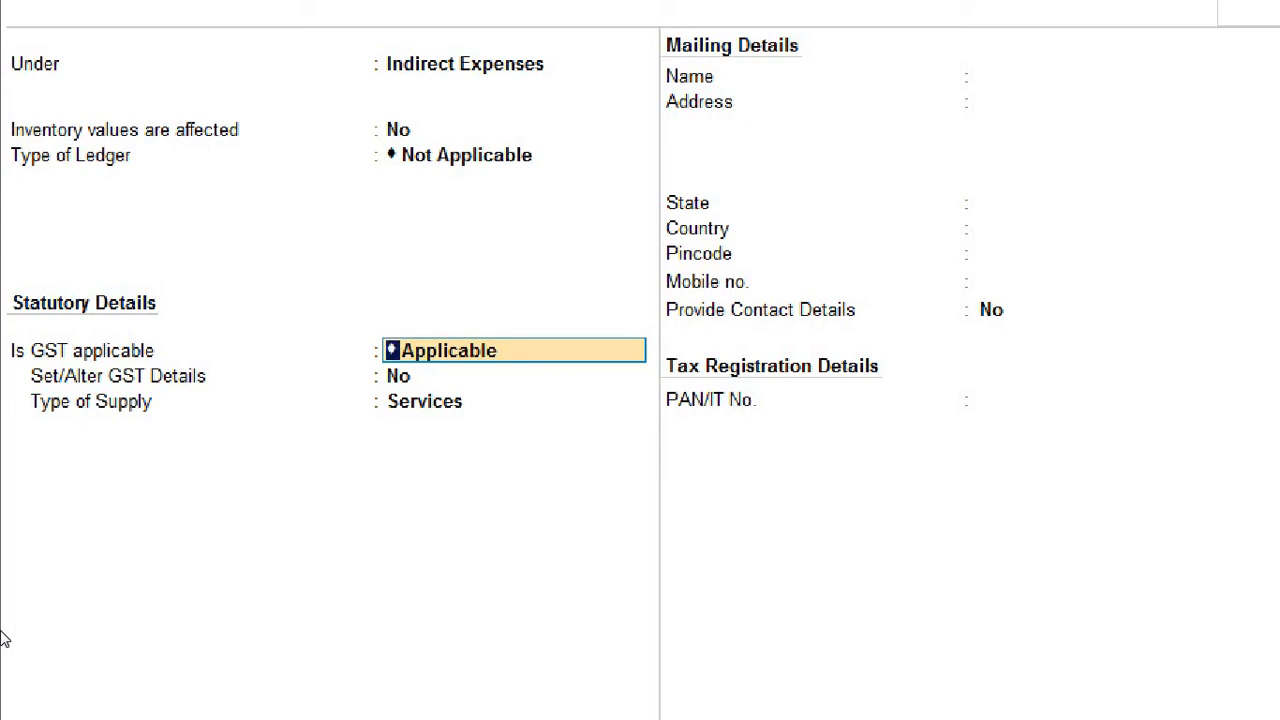
Step: Set GST applicability and inclusion in assessable value calculation to Not Applicable, and save the ledger without an opening balance
{"action": "key", "text": "BackSpace"}
{"action": "key", "text": "Down"}
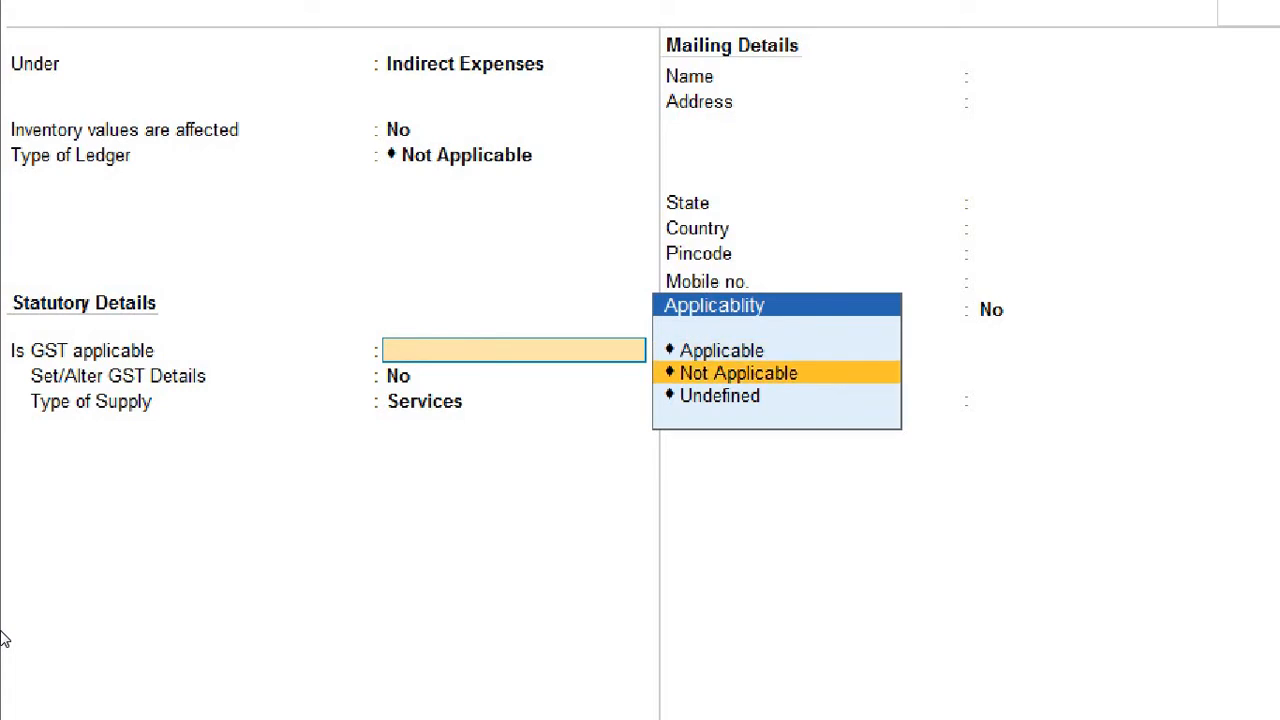
{"action": "key", "text": "Return"}
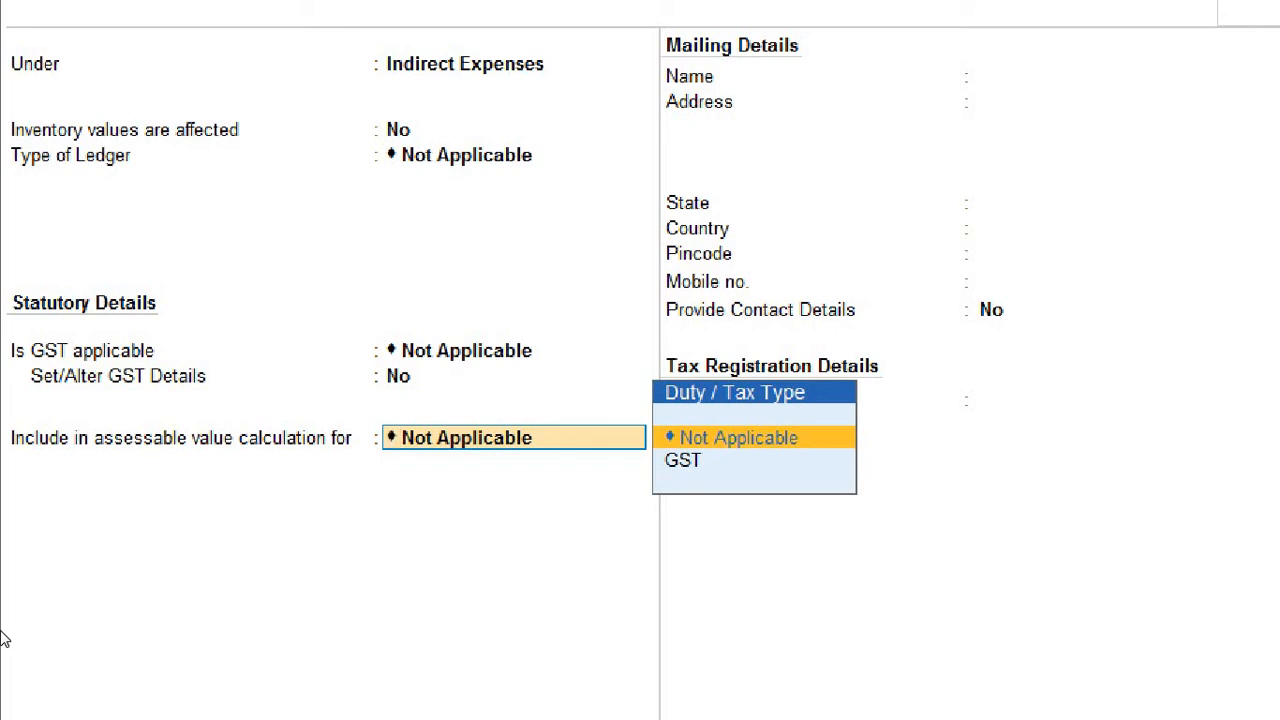
{"action": "key", "text": "Return"}
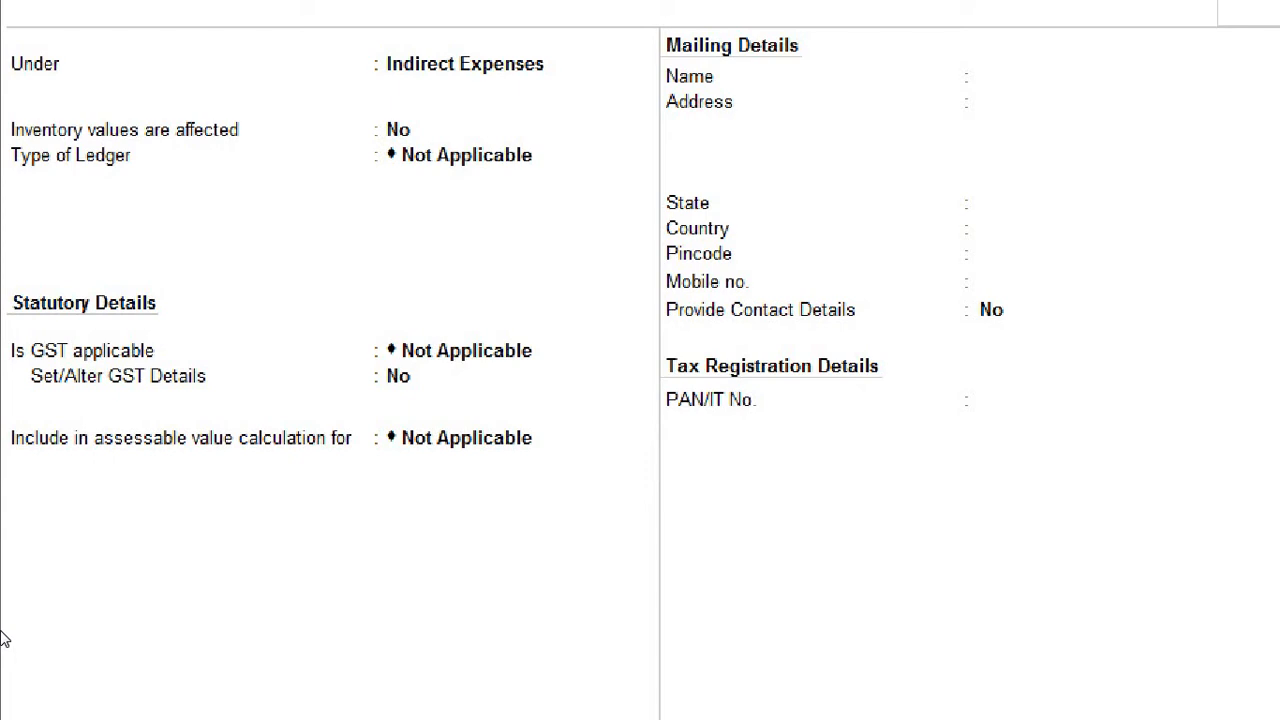
{"action": "scroll", "coordinate": [229, 526], "scroll_direction": "down", "scroll_amount": 1}
{"action": "scroll", "coordinate": [140, 91], "scroll_direction": "up", "scroll_amount": 3}
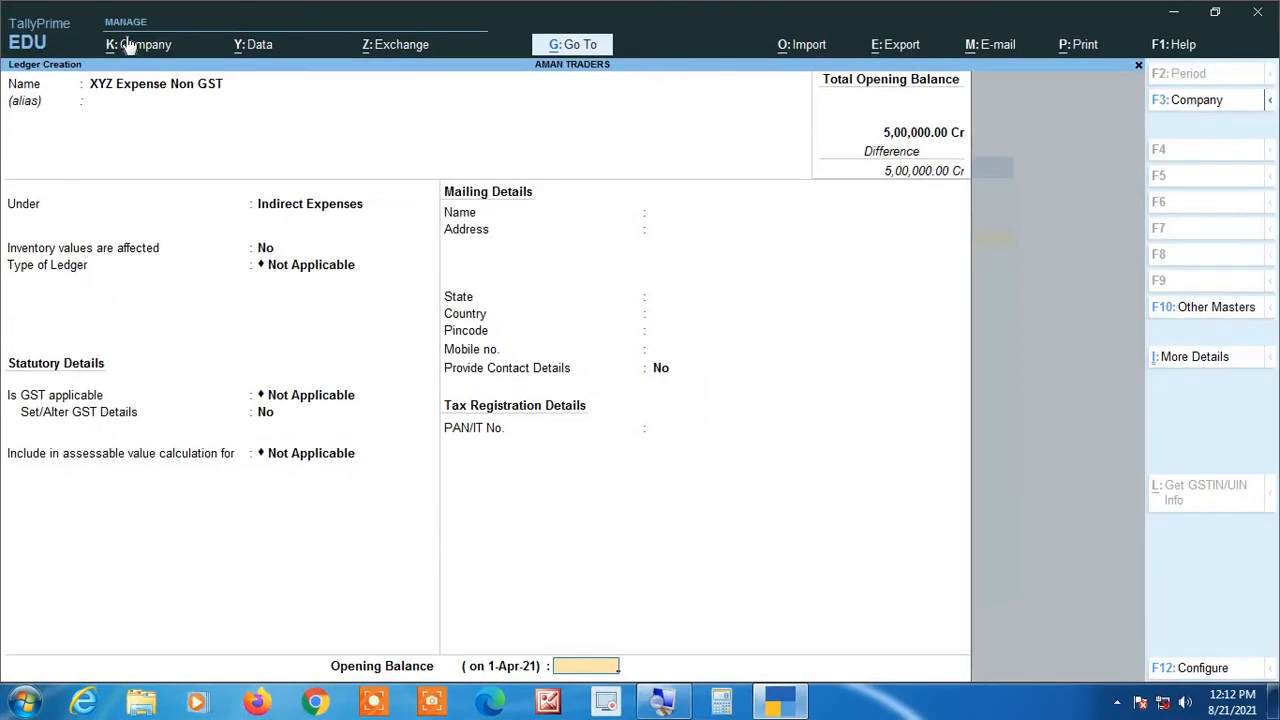
{"action": "key", "text": "Return"}
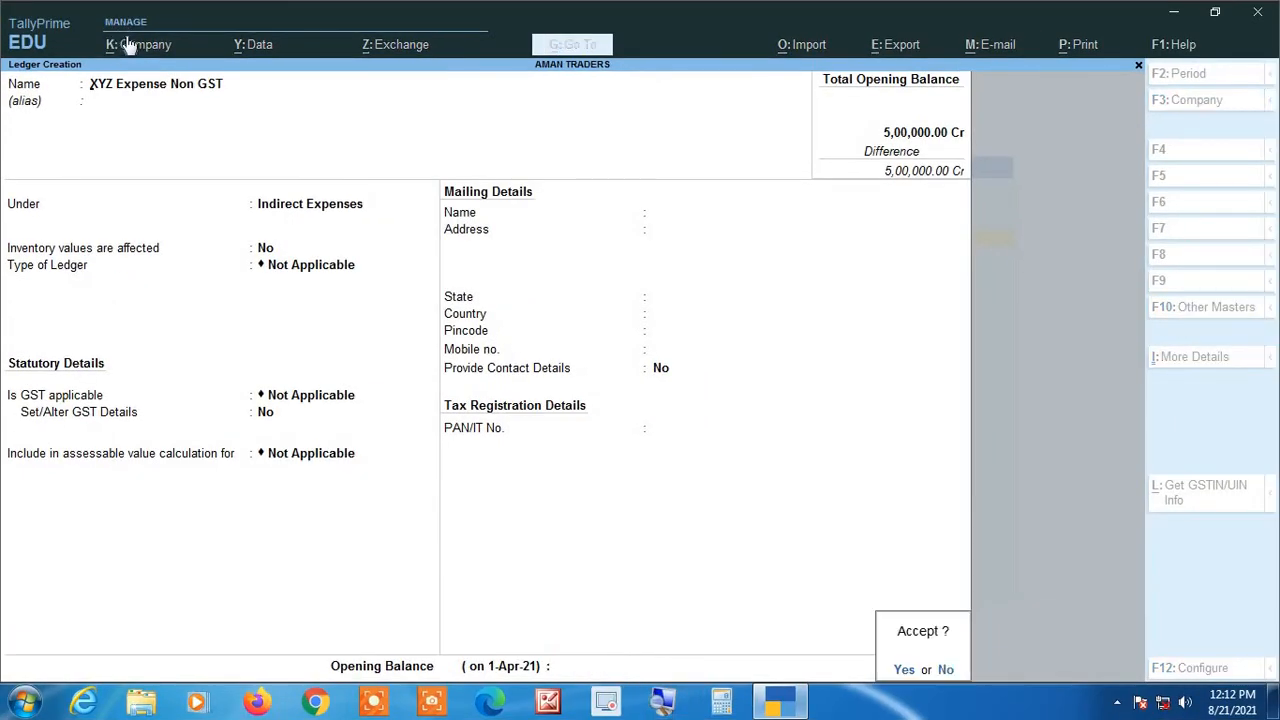
{"action": "key", "text": "Return"}
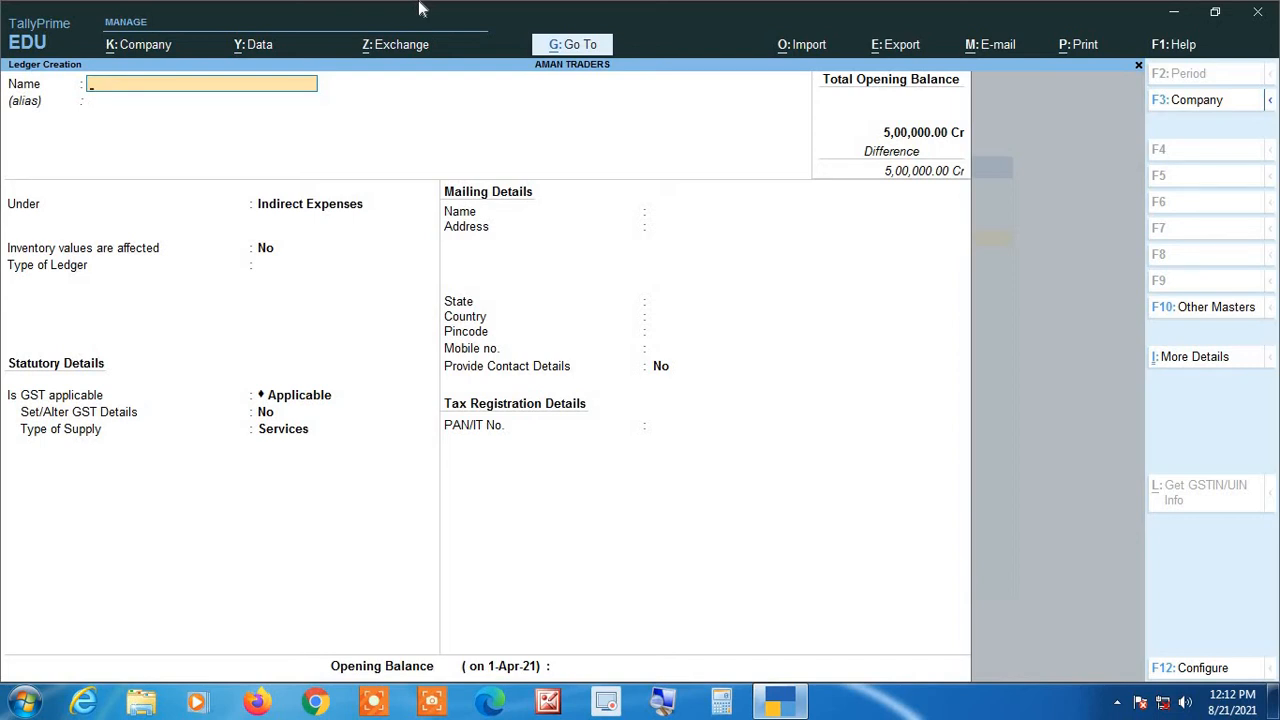
Step: Name the second ledger "XYZ Expense @ 18% GST" and leave its alias blank
{"action": "type", "text": "XYZ"}
{"action": "type", "text": "expense @"}
{"action": "type", "text": "18"}
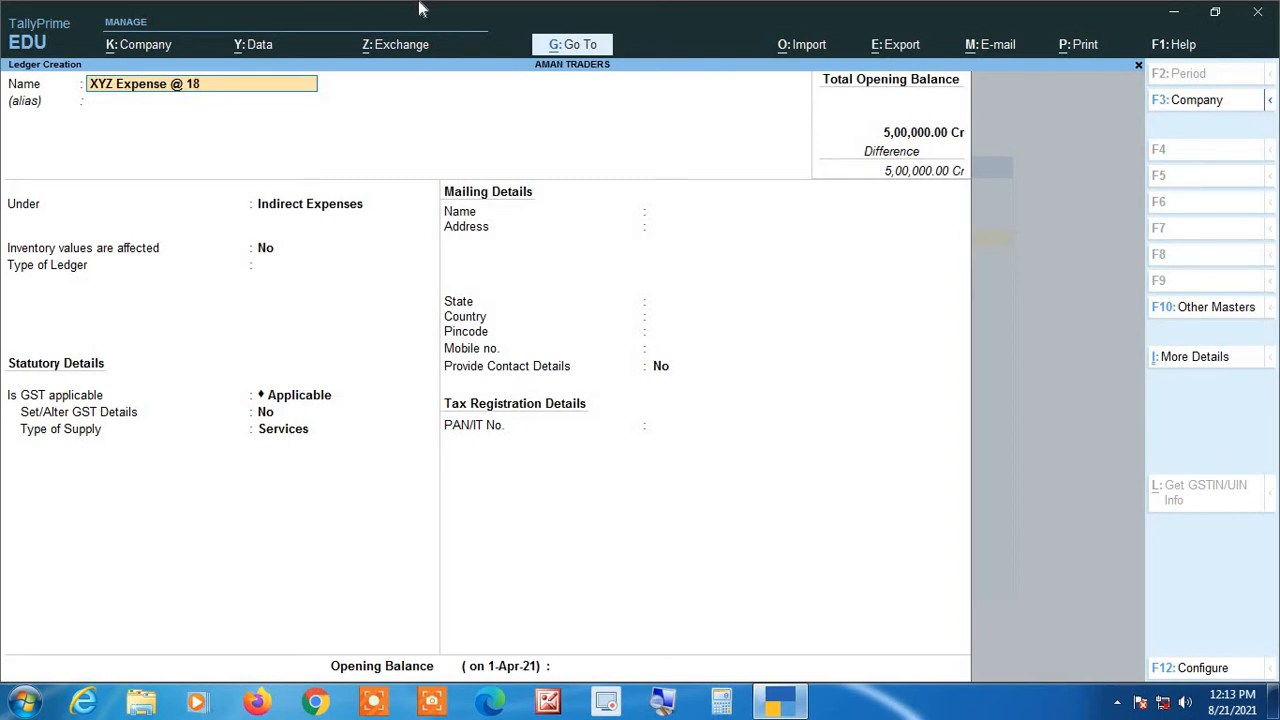
{"action": "type", "text": "% GST"}
{"action": "left_click", "coordinate": [662, 703]}
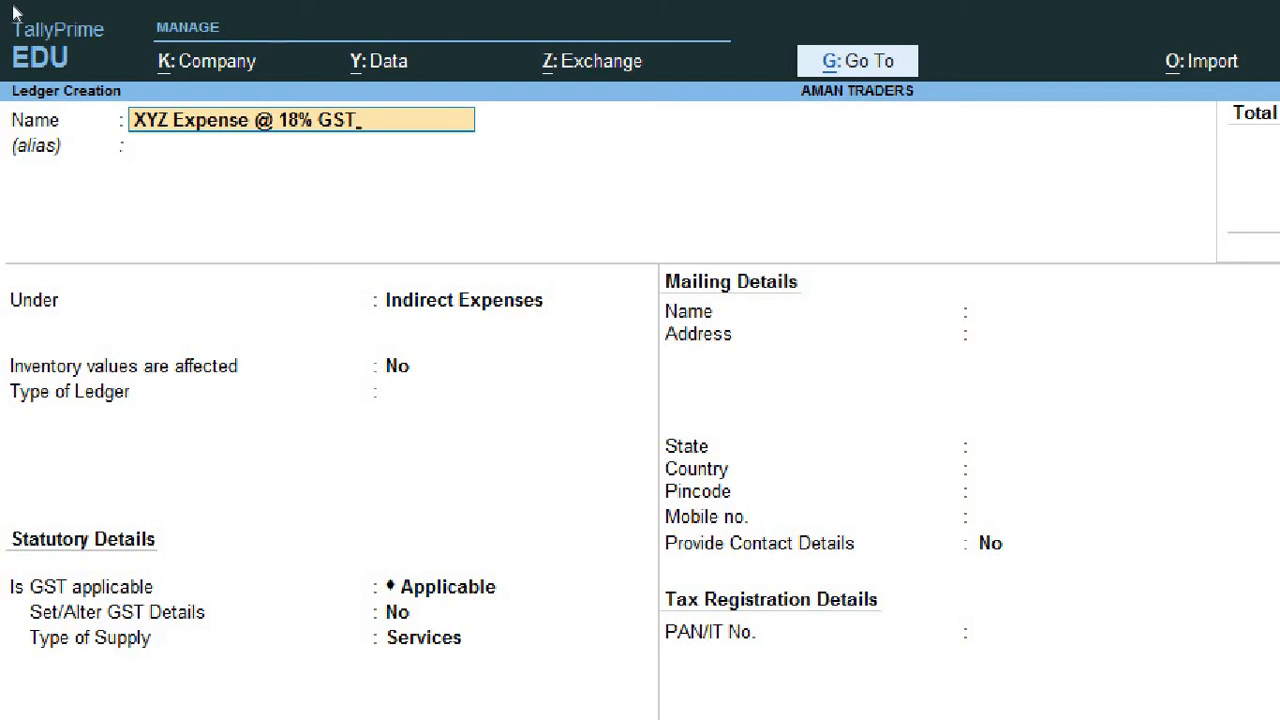
{"action": "key", "text": "Return"}
{"action": "key", "text": "Return"}
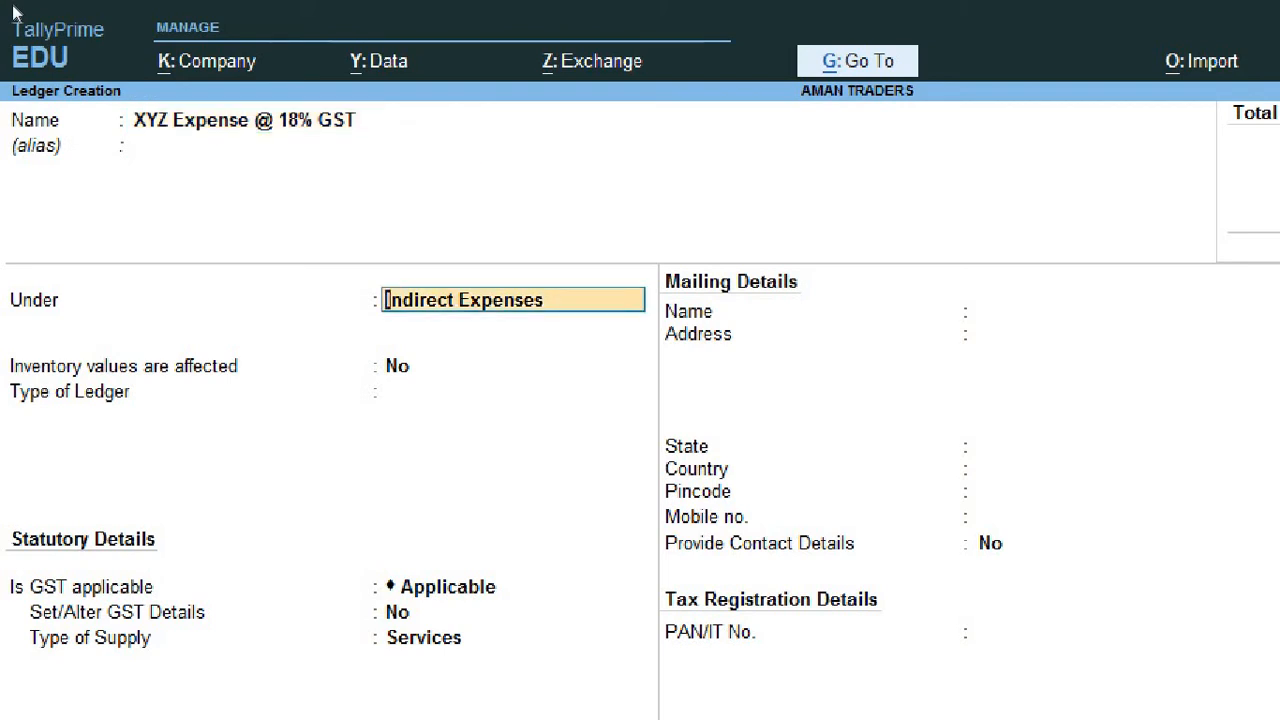
Step: Keep the 18% GST ledger under Indirect Expenses without affecting inventory values, and set its type of ledger to Not Applicable
{"action": "key", "text": "Return"}
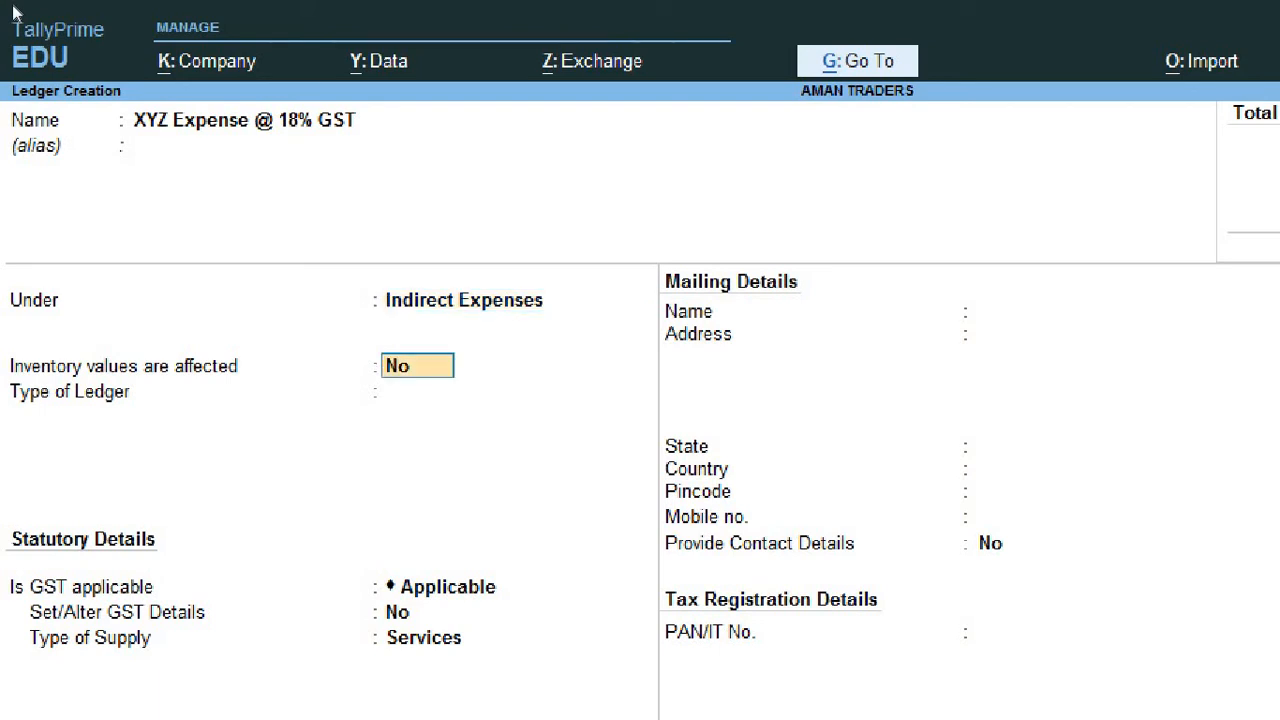
{"action": "key", "text": "Return"}
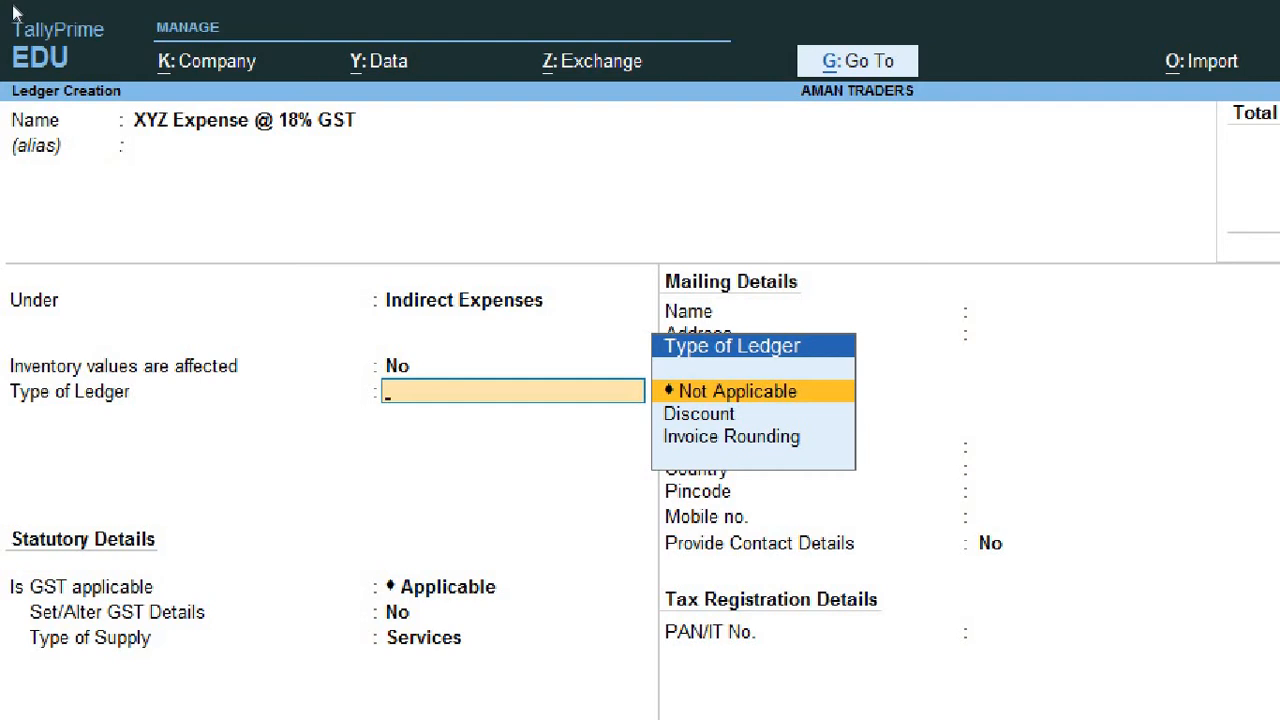
{"action": "key", "text": "Return"}
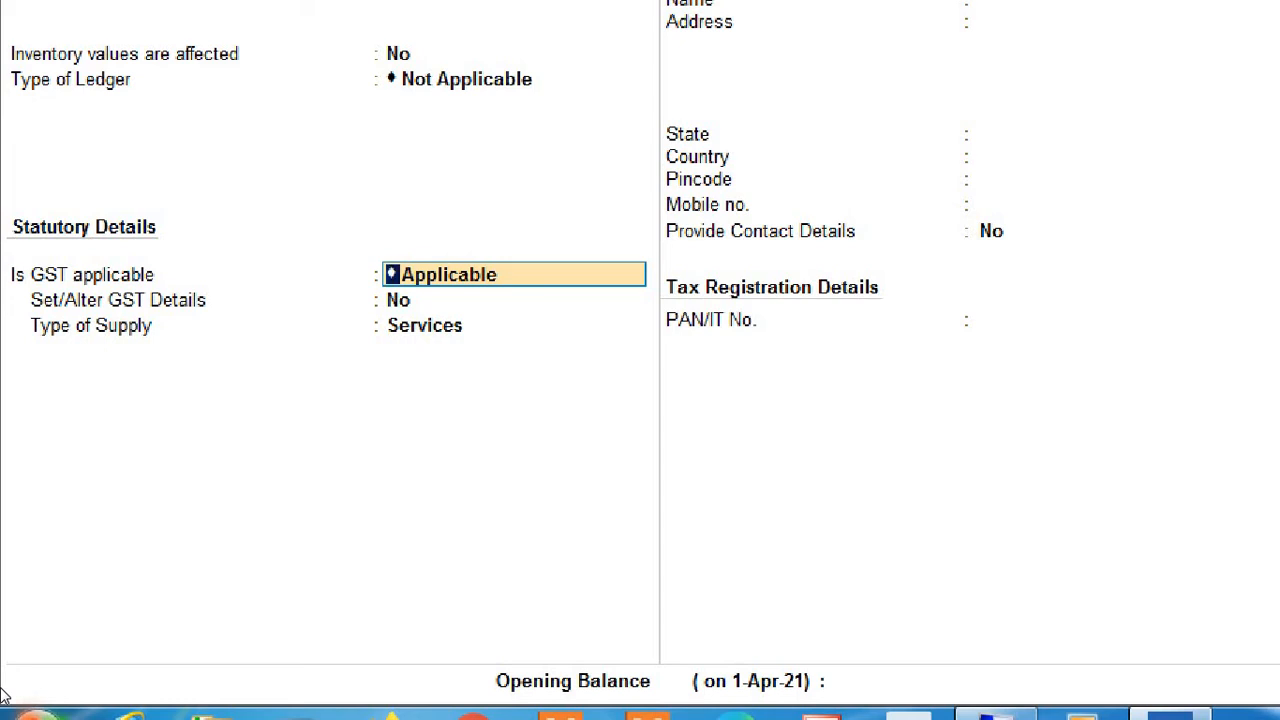
Step: Keep GST applicable and enable Set/Alter GST Details, leaving description and HSN/SAC blank and nature of transaction Not Applicable
{"action": "key", "text": "Return"}
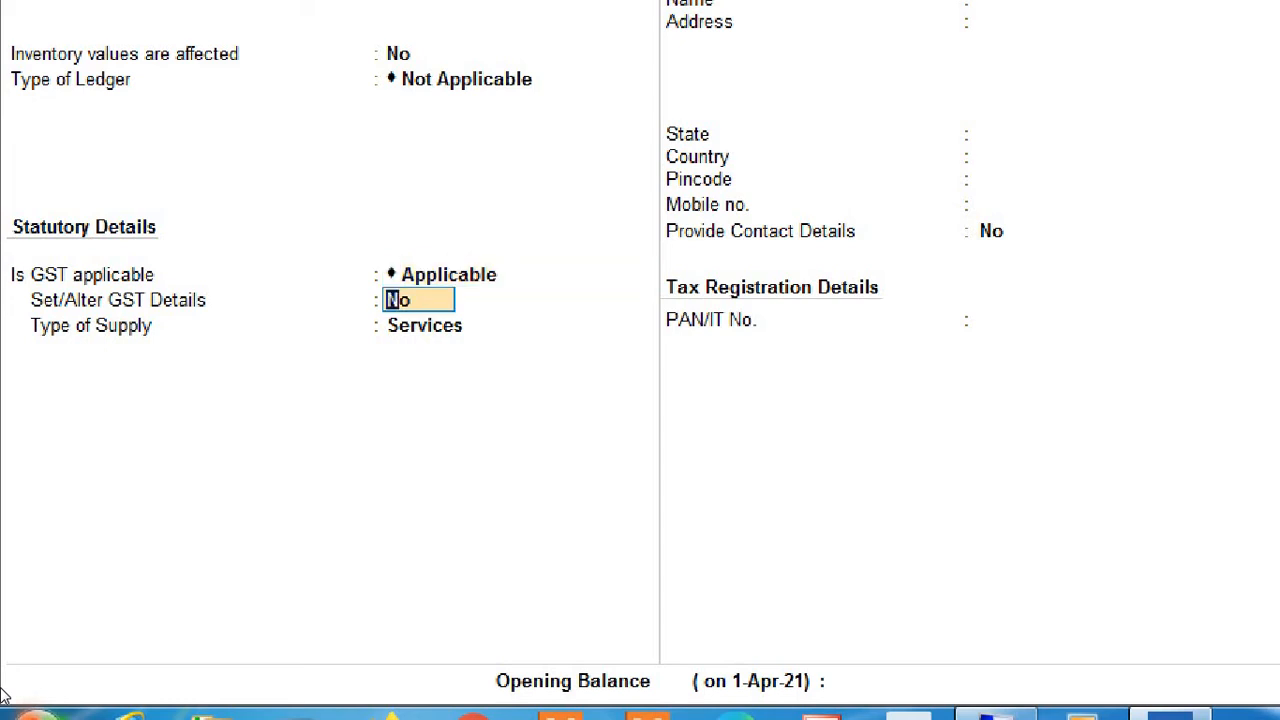
{"action": "type", "text": "yes"}
{"action": "key", "text": "Return"}
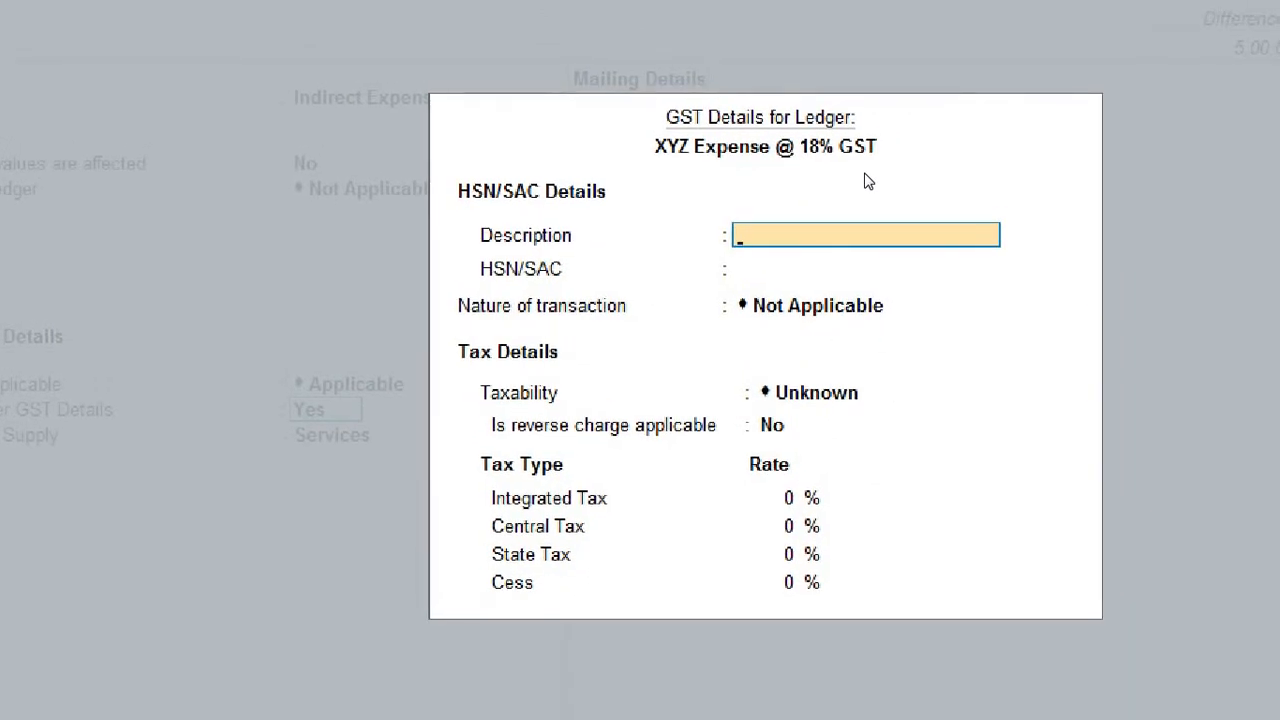
{"action": "key", "text": "Return"}
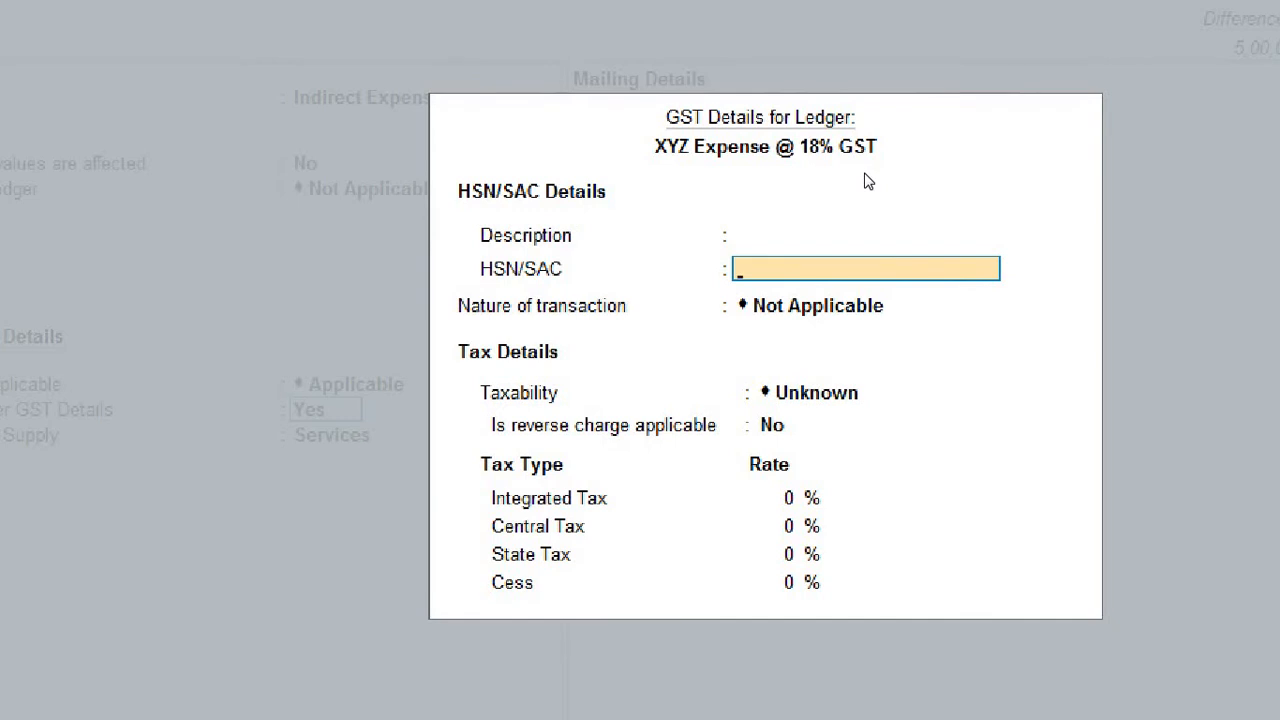
{"action": "key", "text": "Return"}
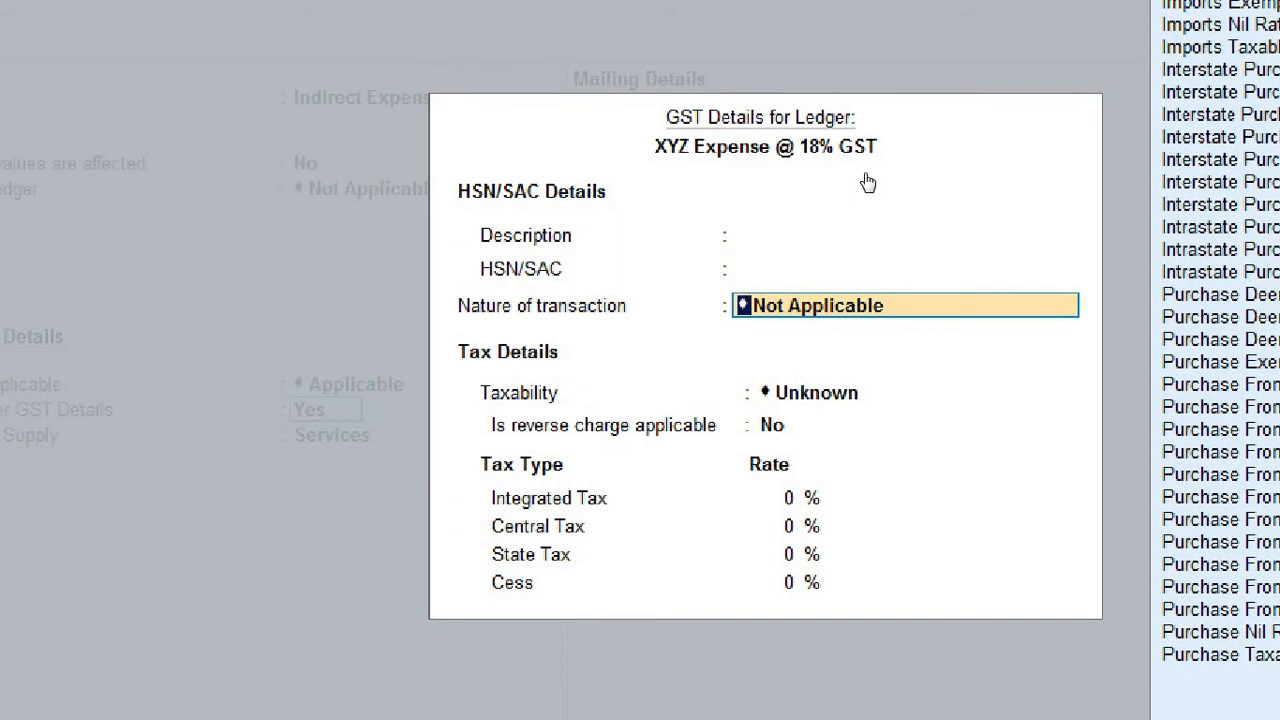
{"action": "key", "text": "Return"}
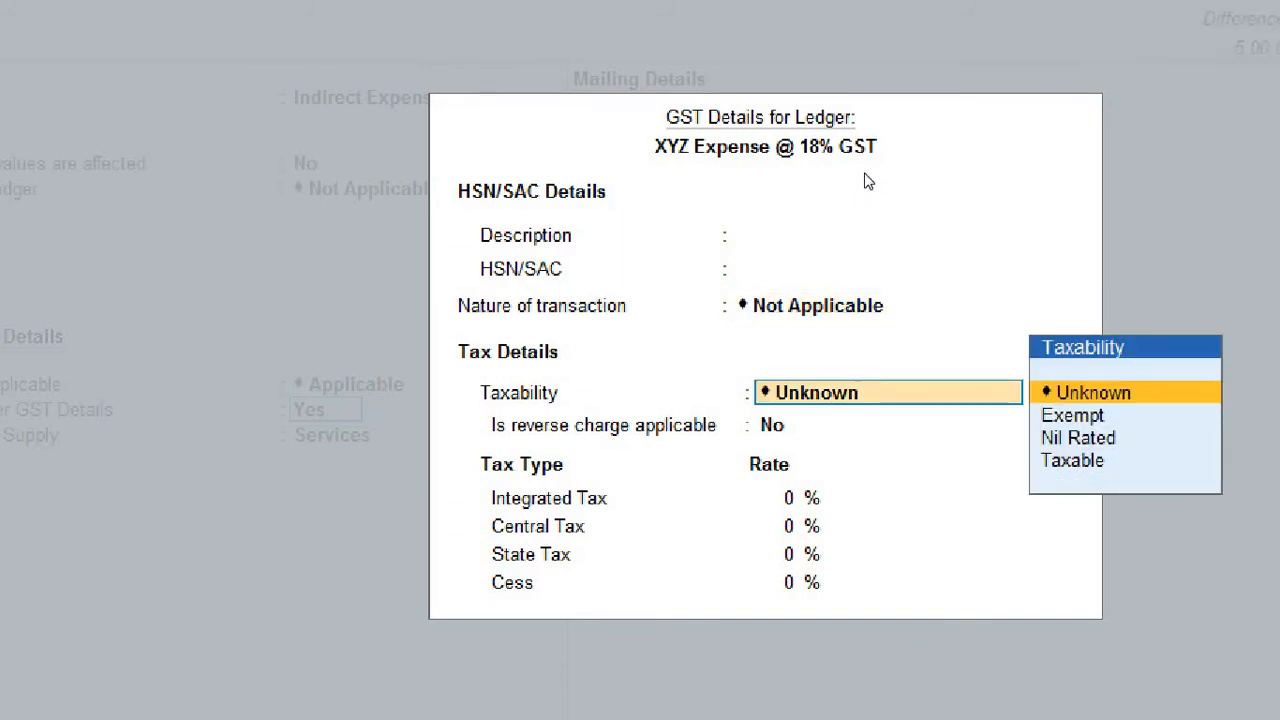
Step: Set the ledger's taxability to Taxable without reverse charge, and enter an integrated tax rate of 18%
{"action": "key", "text": "Down"}
{"action": "key", "text": "Down"}
{"action": "key", "text": "Down"}
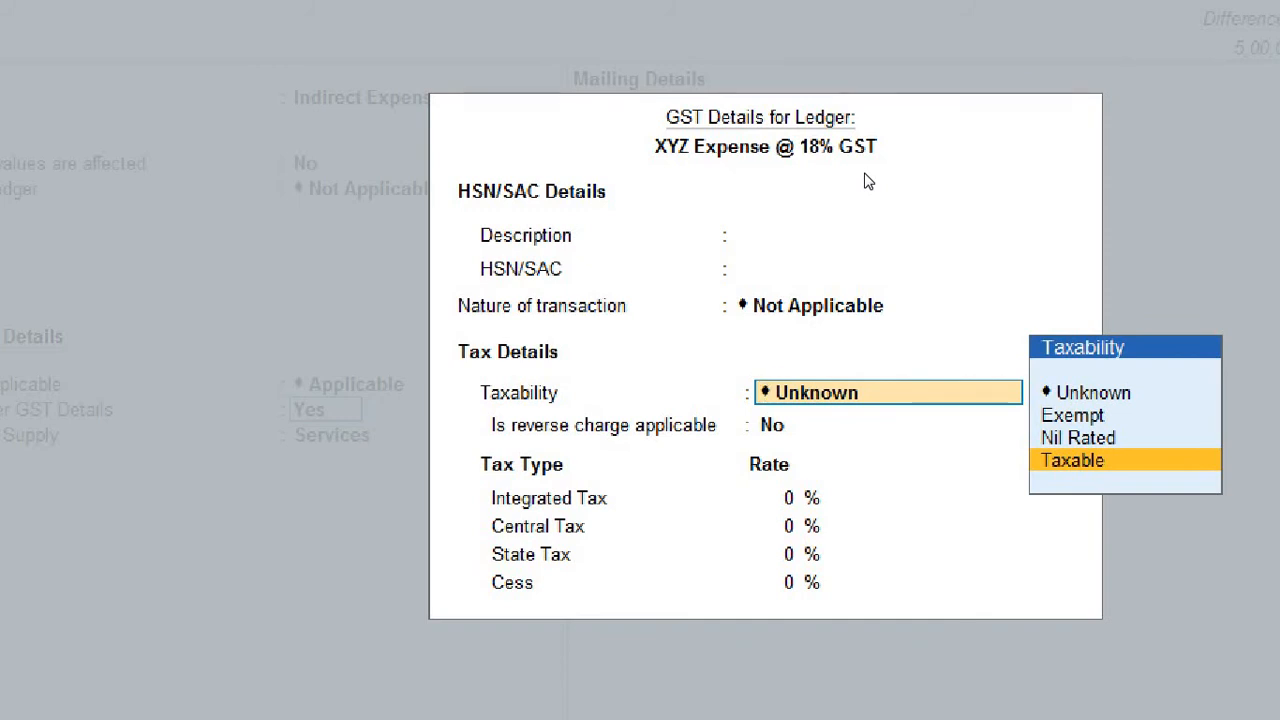
{"action": "key", "text": "Return"}
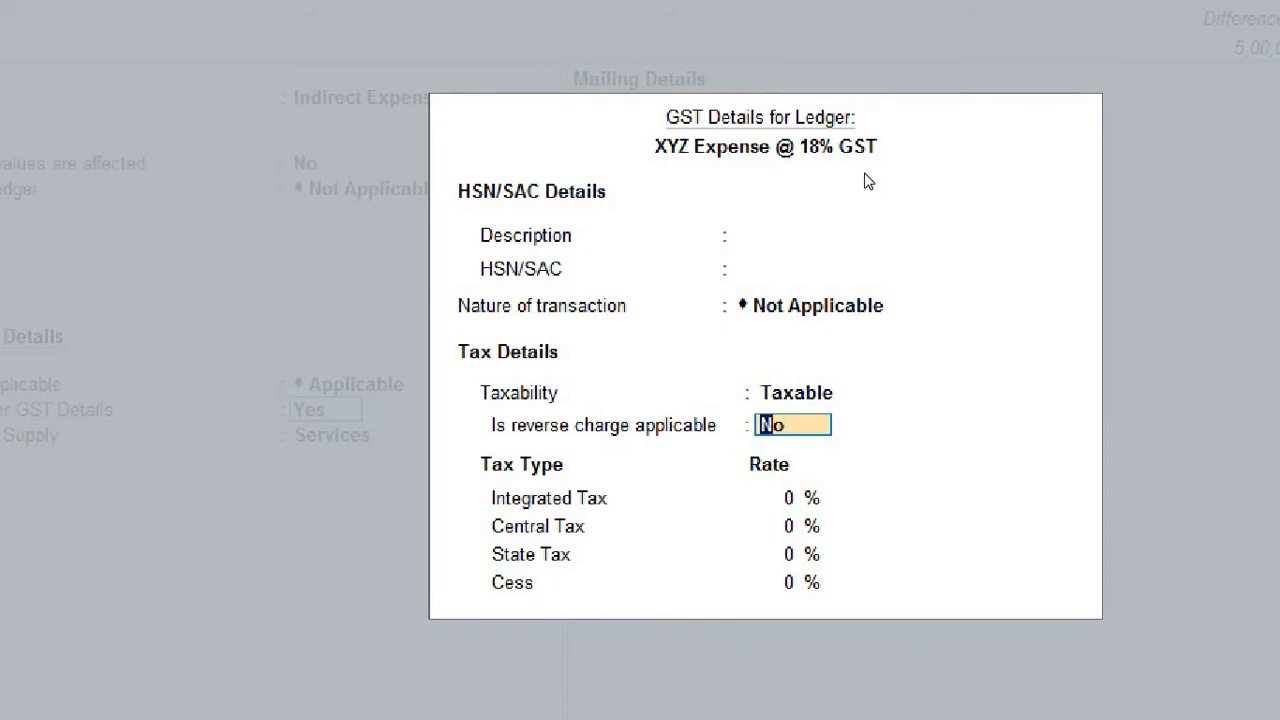
{"action": "key", "text": "Return"}
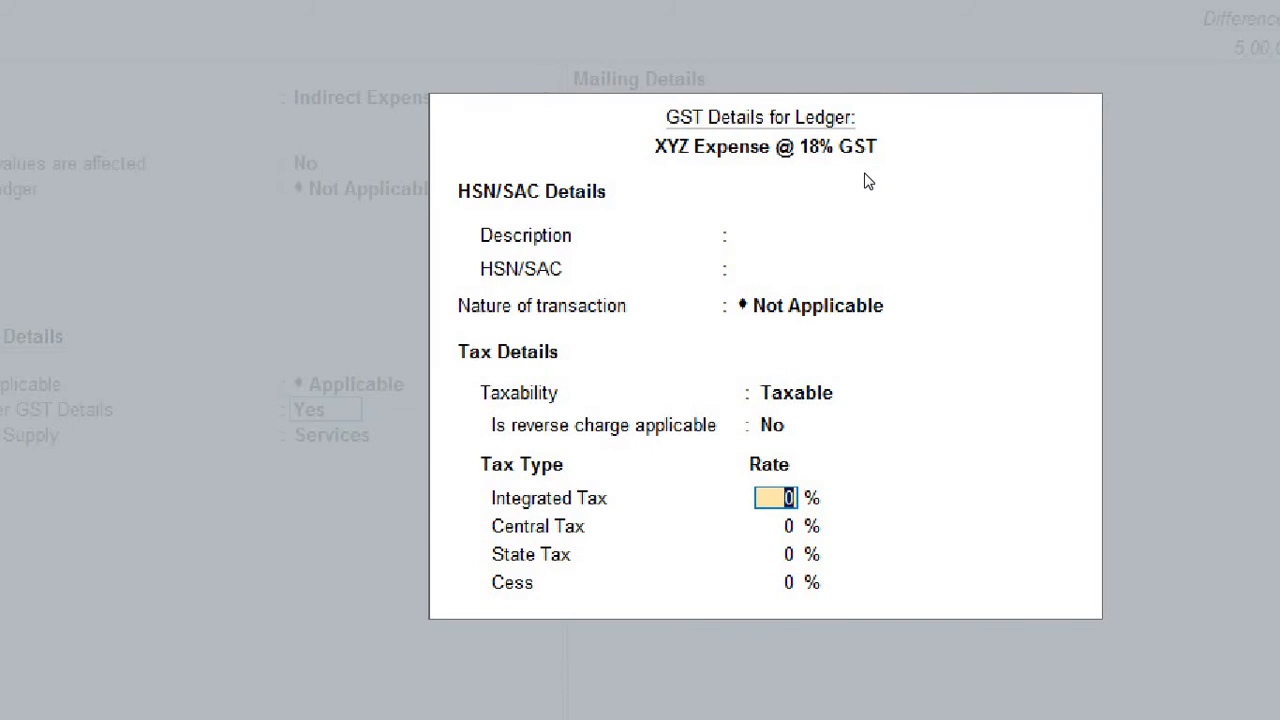
{"action": "type", "text": "18"}
{"action": "key", "text": "Return"}
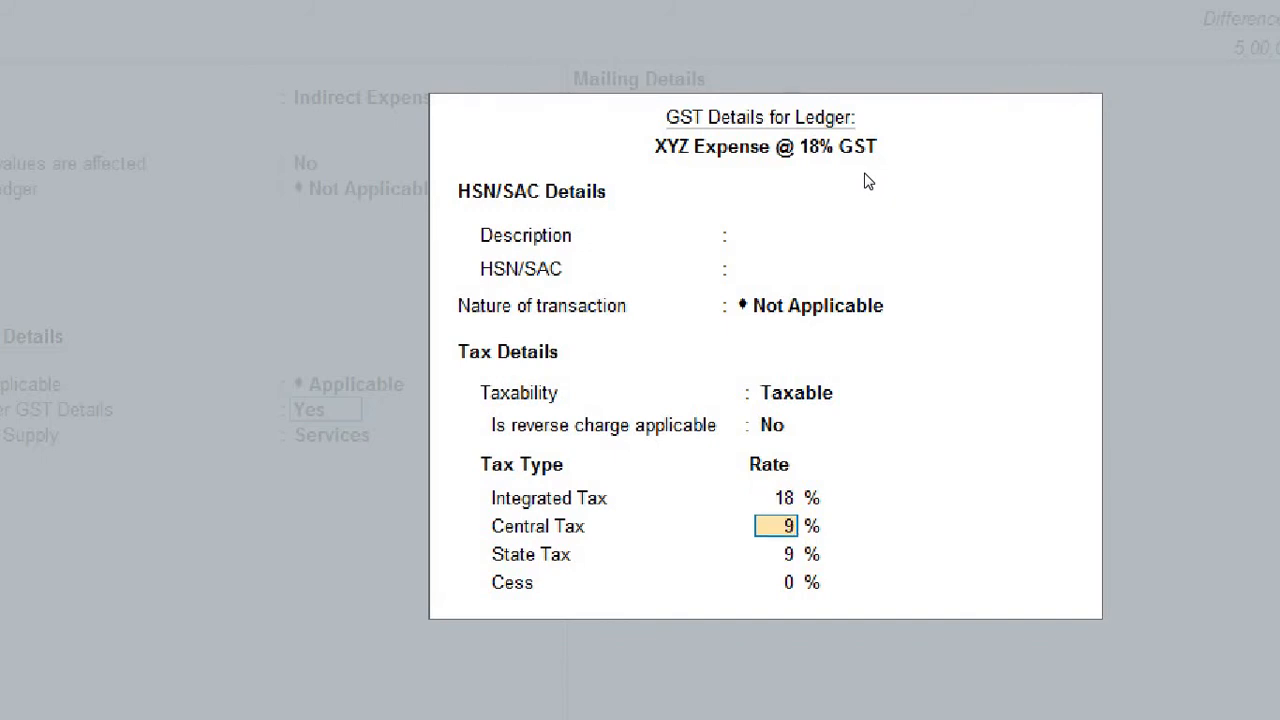
Step: Accept 9% central tax, 9% state tax and 0% cess, keep the supply type as Services, and save the ledger without an opening balance
{"action": "key", "text": "Return"}
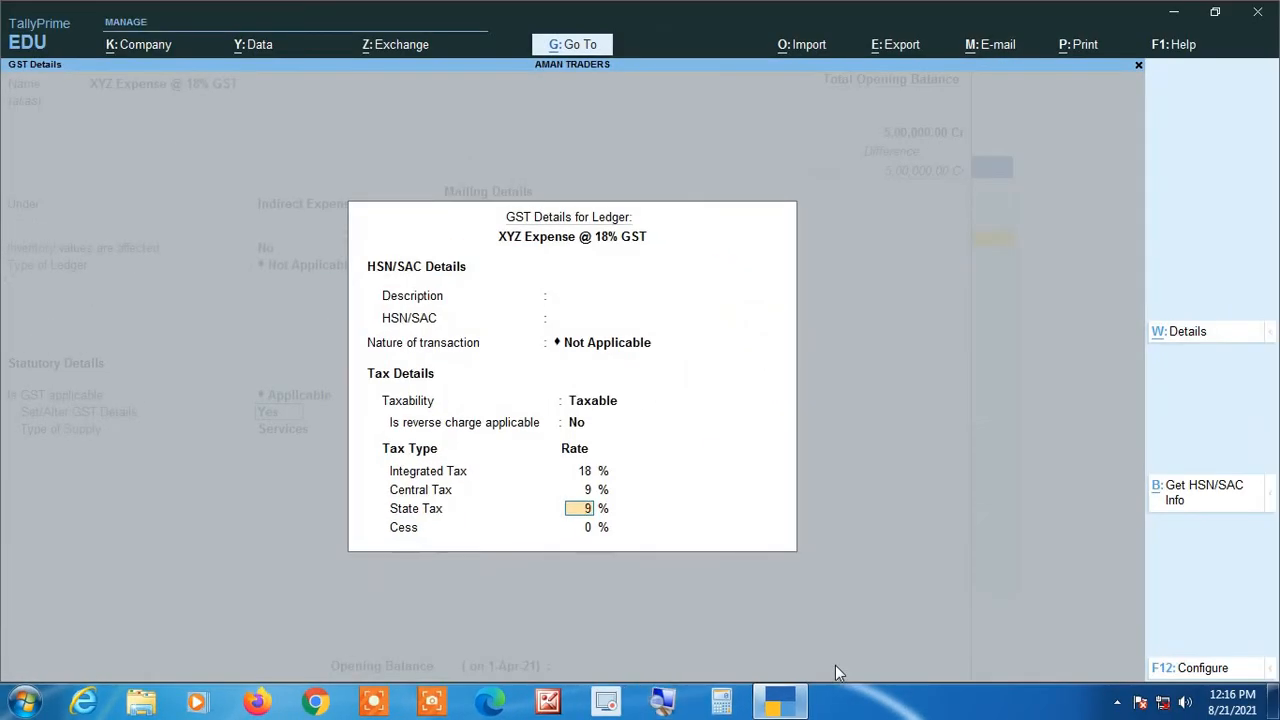
{"action": "key", "text": "Return"}
{"action": "key", "text": "Return"}
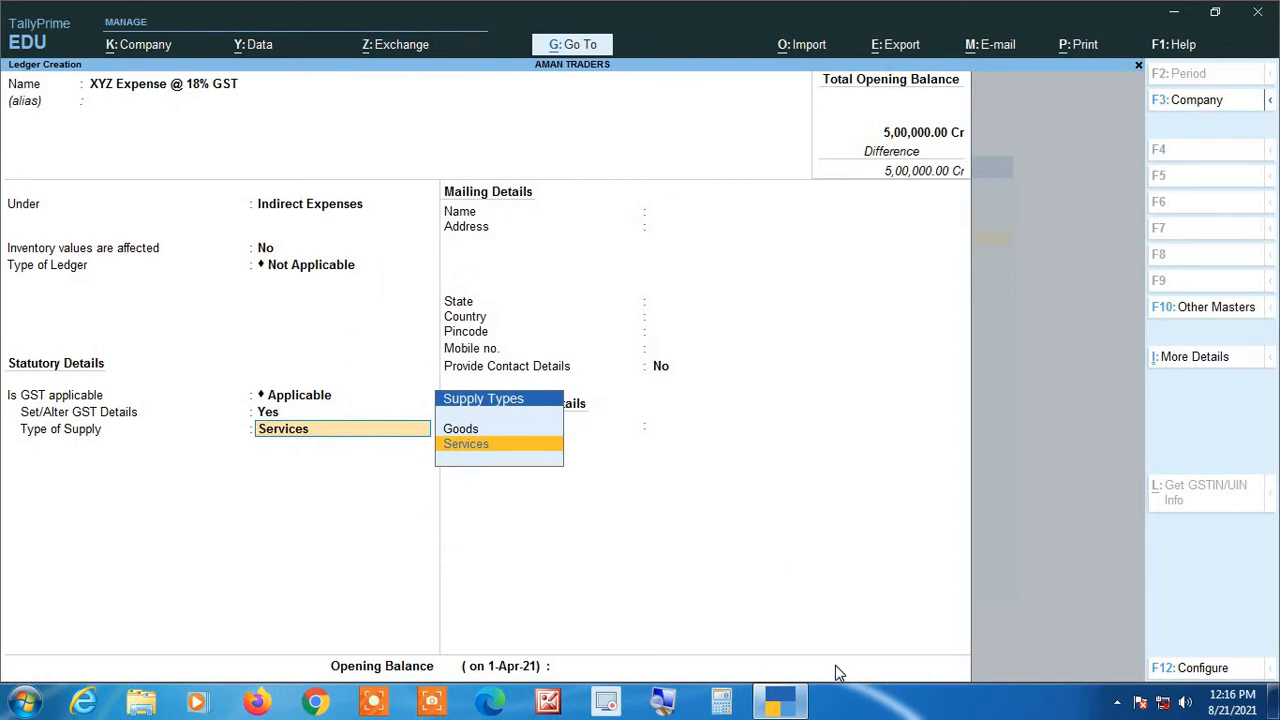
{"action": "key", "text": "Return"}
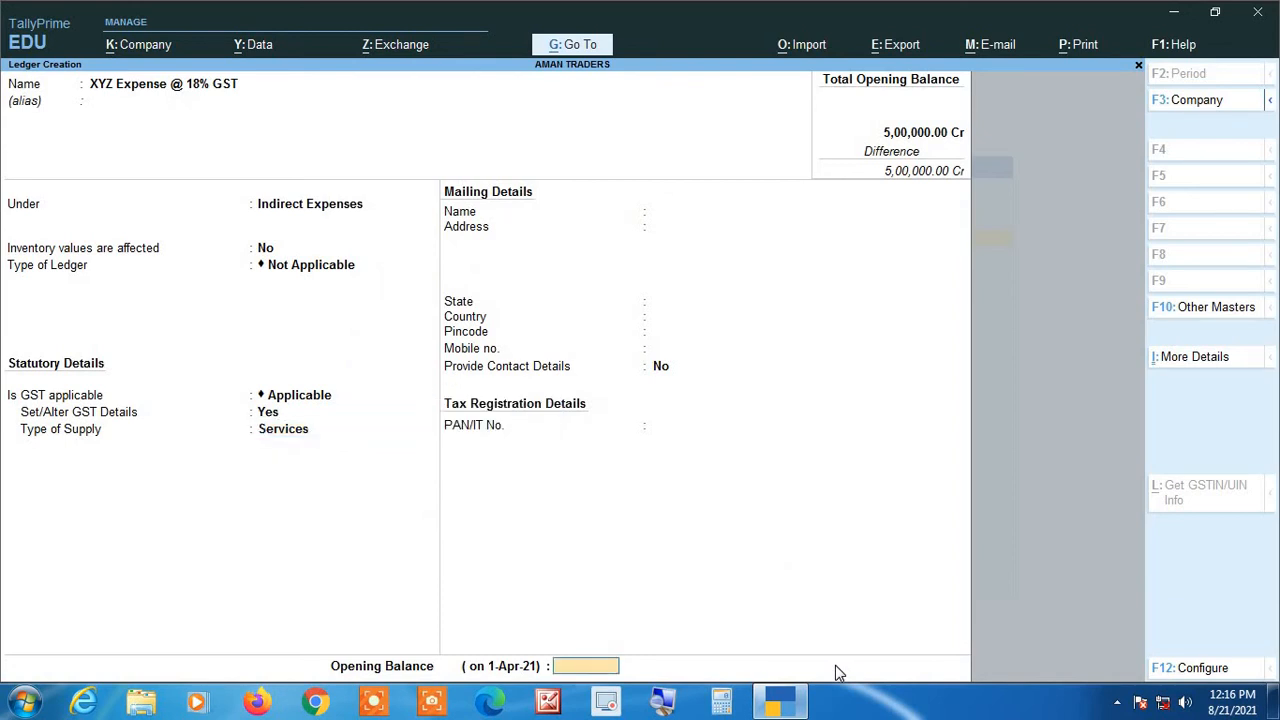
{"action": "key", "text": "Return"}
{"action": "key", "text": "Return"}
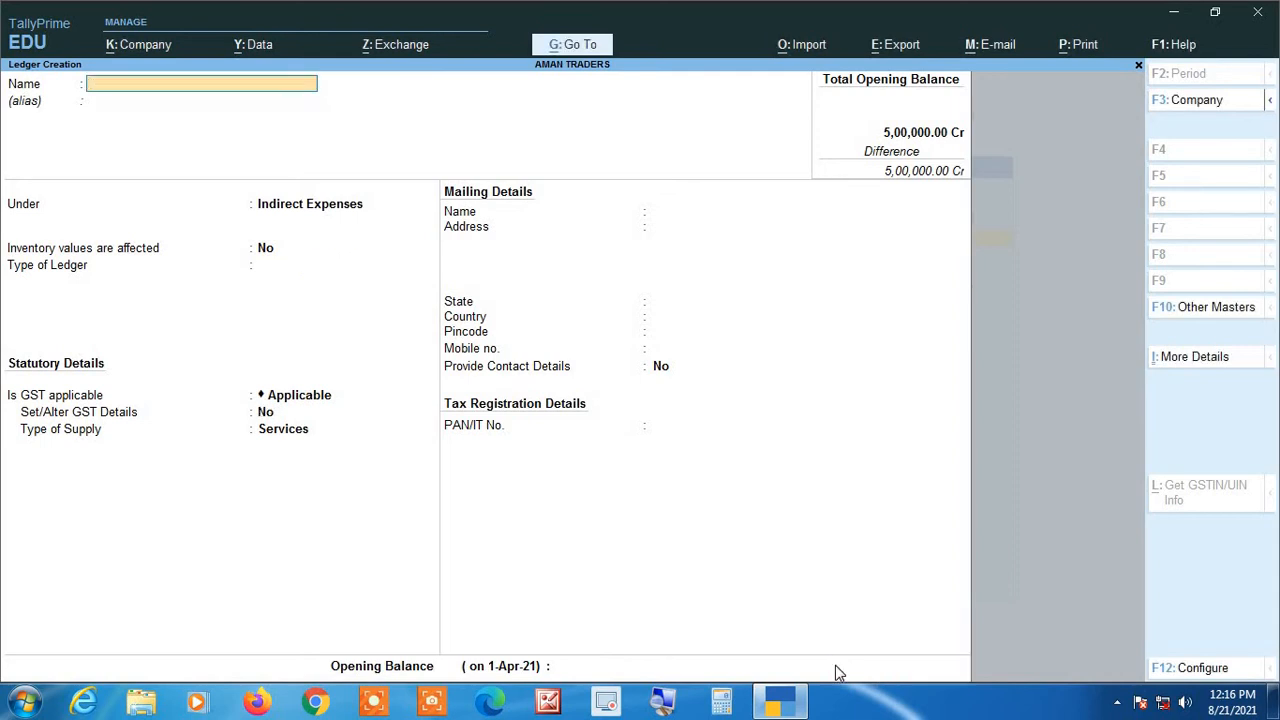
Step: Leave ledger creation and start a Purchase voucher with its voucher class set to Not Applicable
{"action": "key", "text": "Escape"}
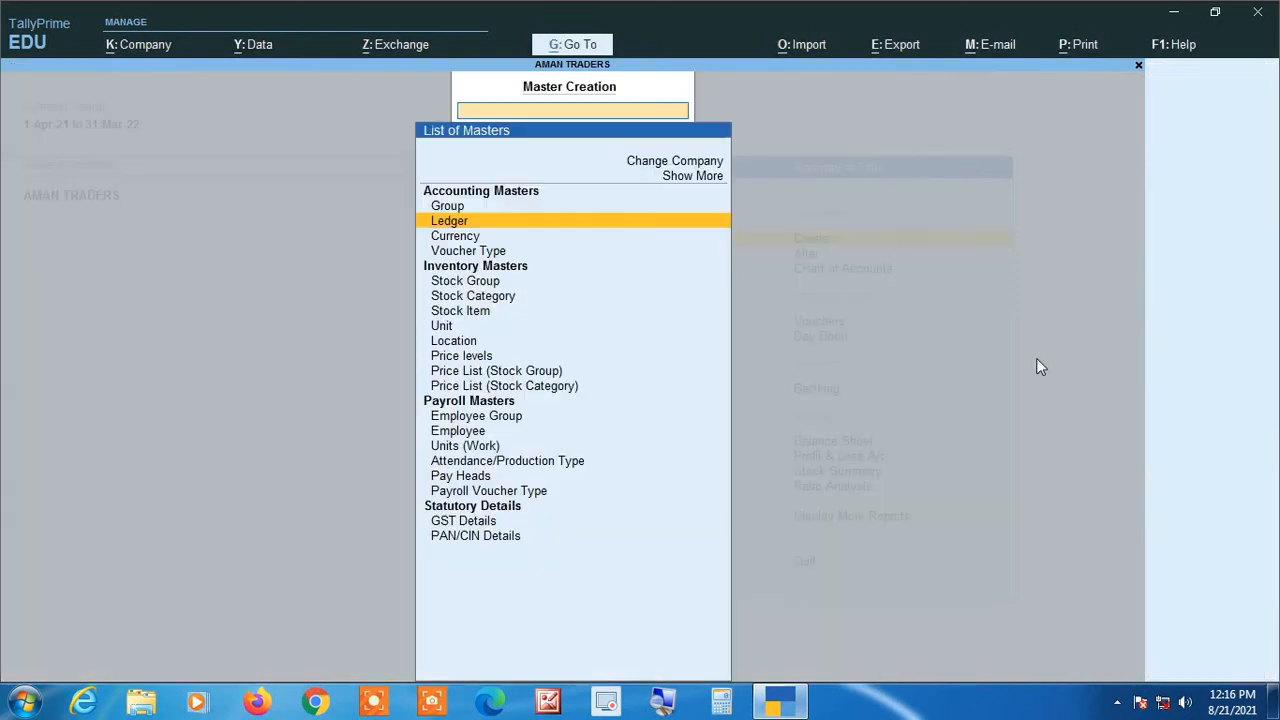
{"action": "key", "text": "Escape"}
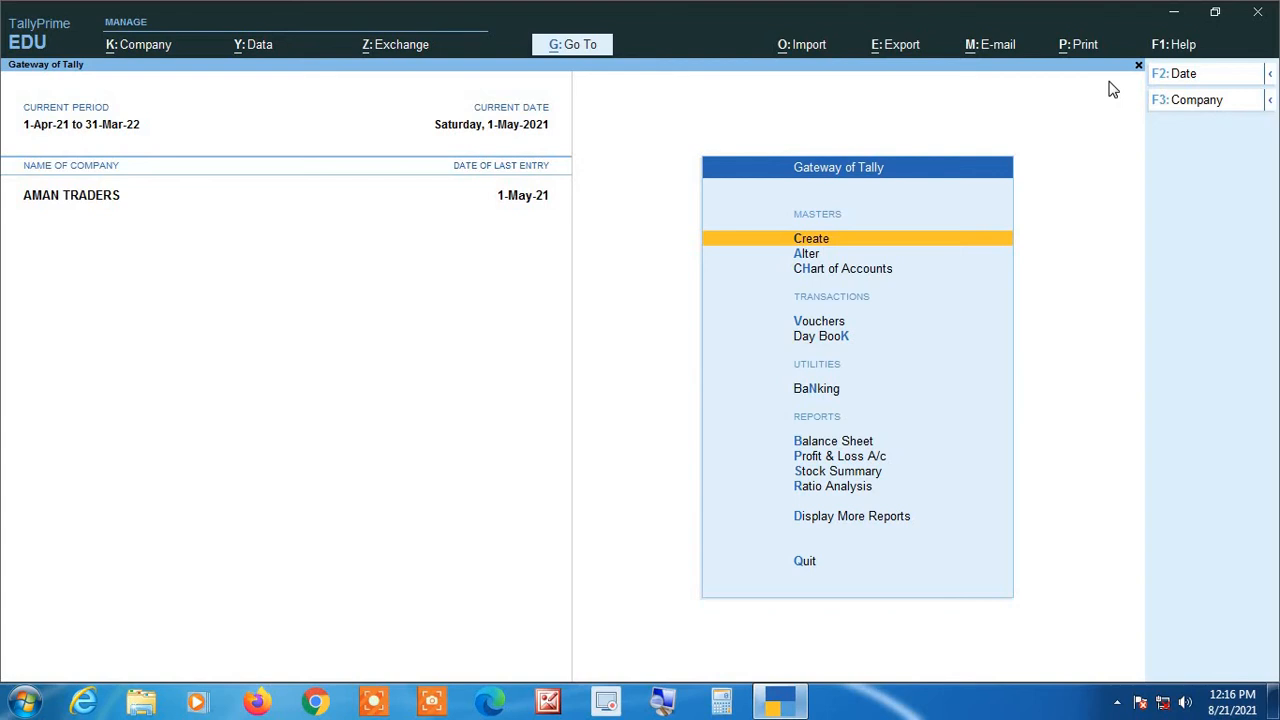
{"action": "key", "text": "Down"}
{"action": "key", "text": "Down"}
{"action": "key", "text": "Down"}
{"action": "key", "text": "Return"}
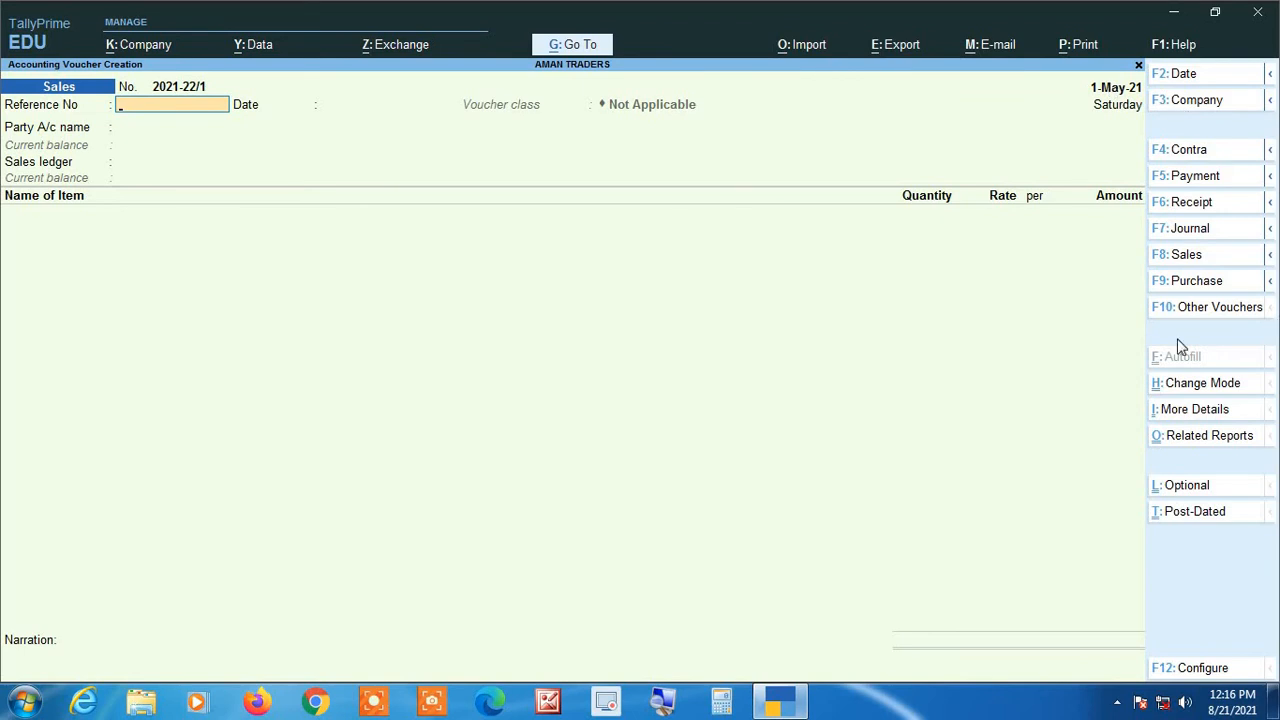
{"action": "left_click", "coordinate": [1191, 281]}
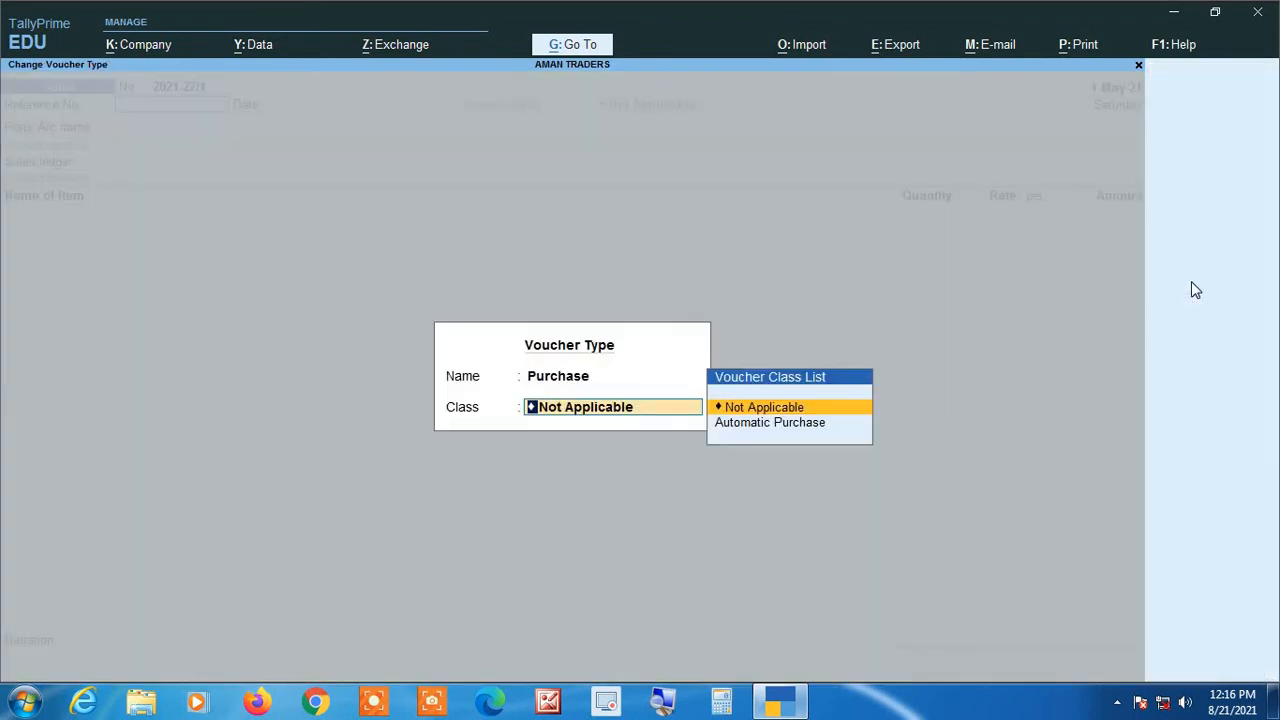
{"action": "key", "text": "Return"}
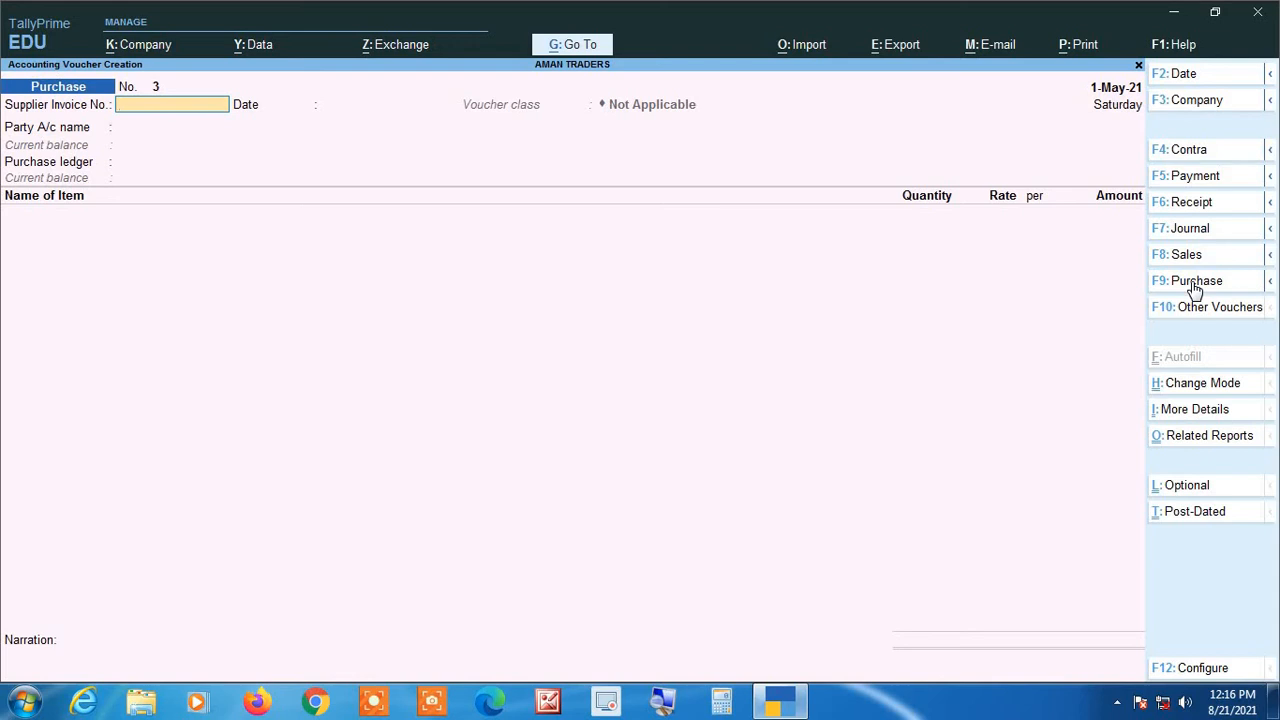
Step: Date the purchase voucher 2-May-21 and enter supplier invoice number 1254 with the same invoice date
{"action": "key", "text": "F2"}
{"action": "type", "text": "2-5"}
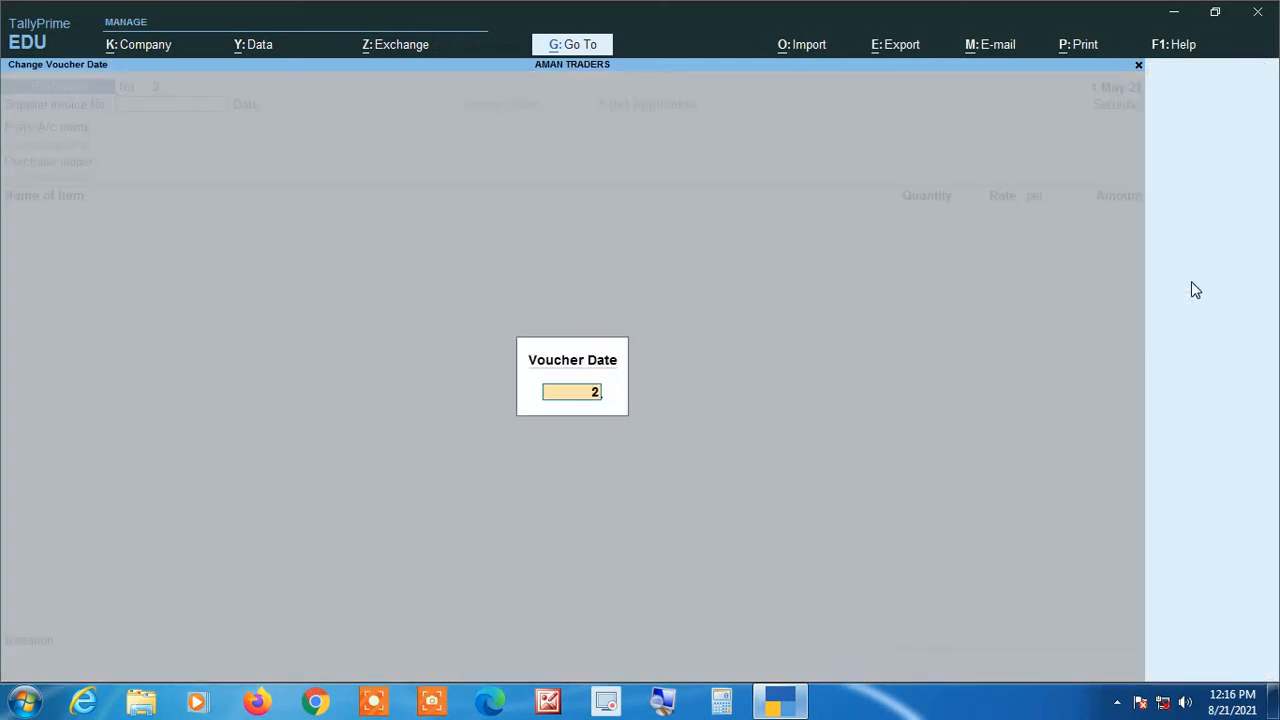
{"action": "key", "text": "Return"}
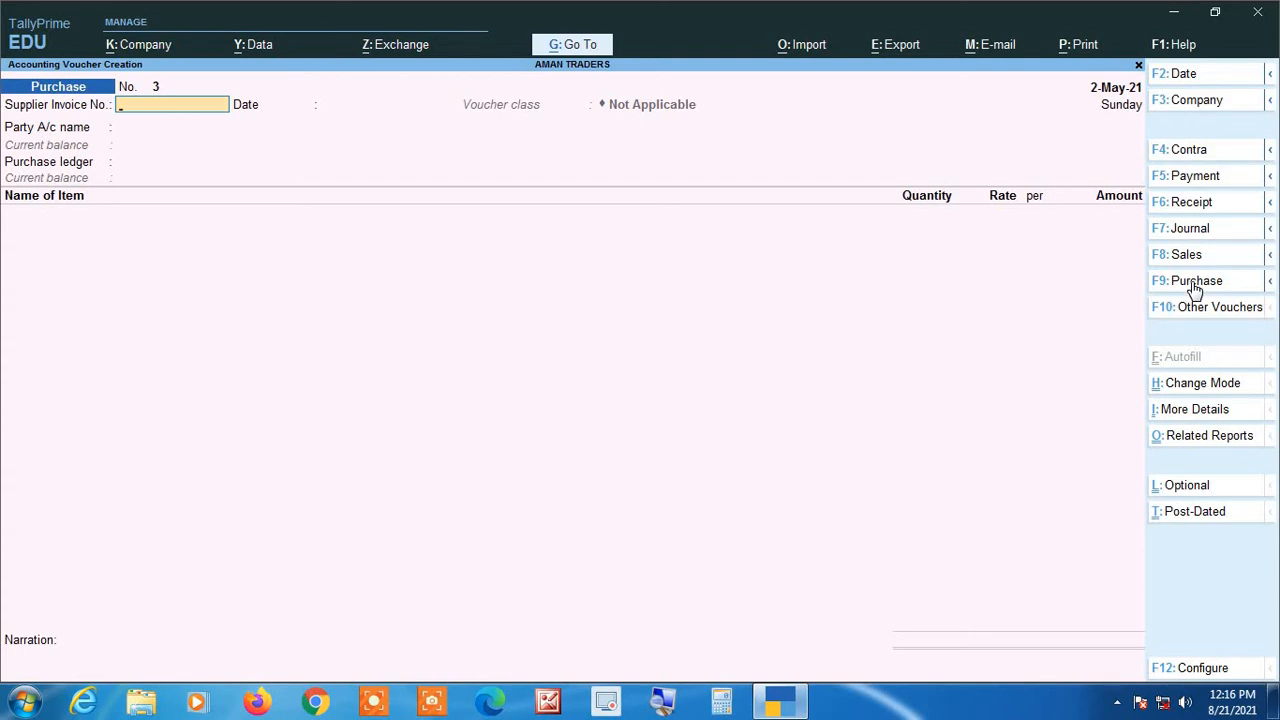
{"action": "type", "text": "1254"}
{"action": "key", "text": "Return"}
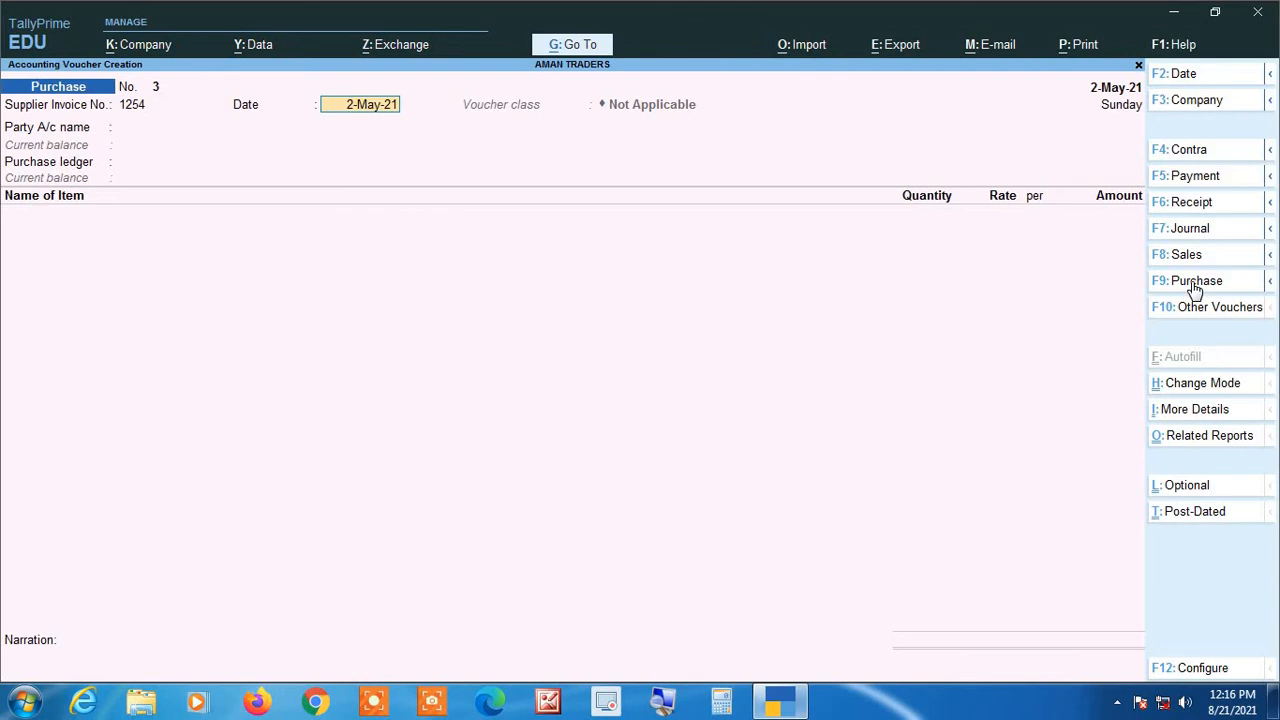
{"action": "key", "text": "Return"}
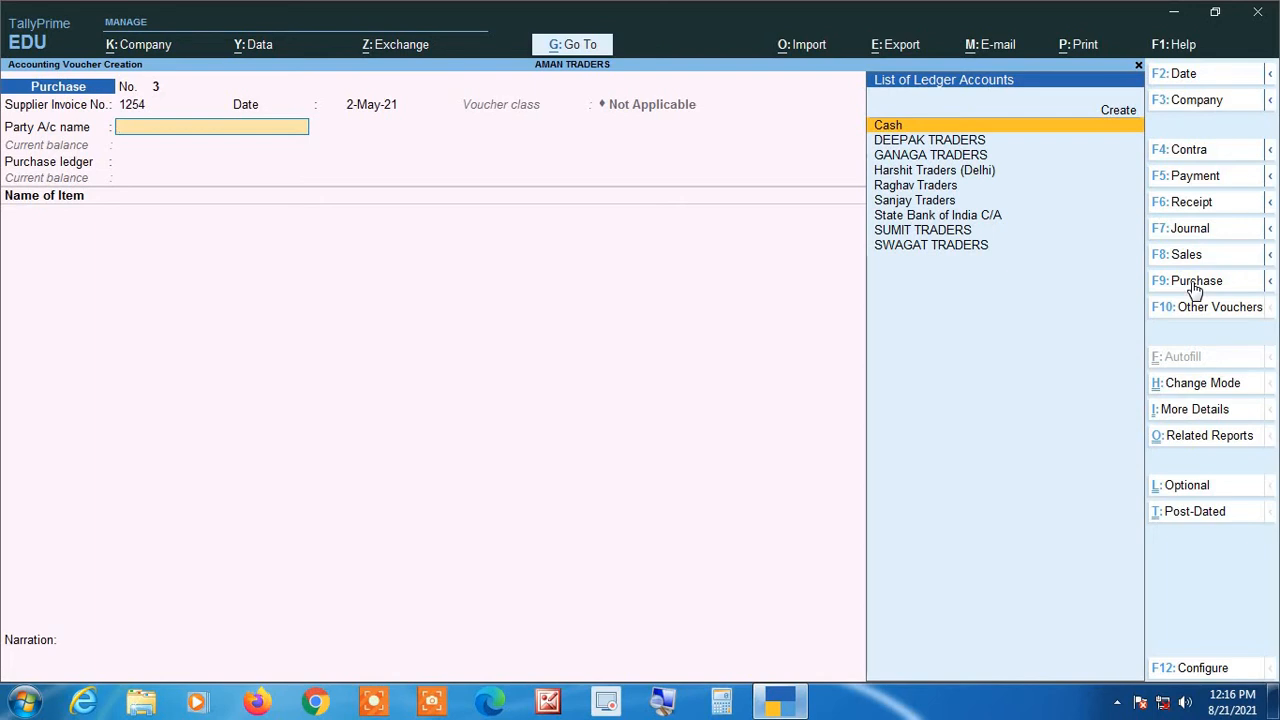
Step: Choose Harshit Traders (Delhi) as the party account and PURCHASE as the purchase ledger
{"action": "key", "text": "Down"}
{"action": "key", "text": "Down"}
{"action": "key", "text": "Down"}
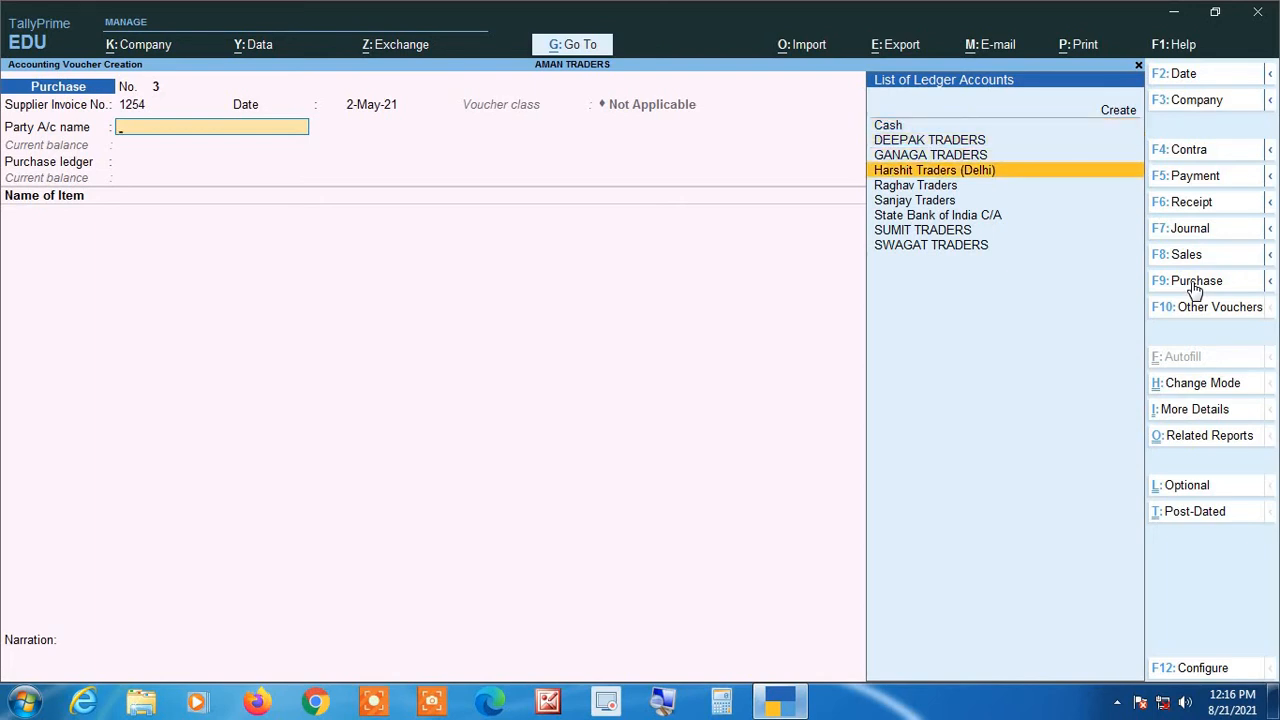
{"action": "key", "text": "Return"}
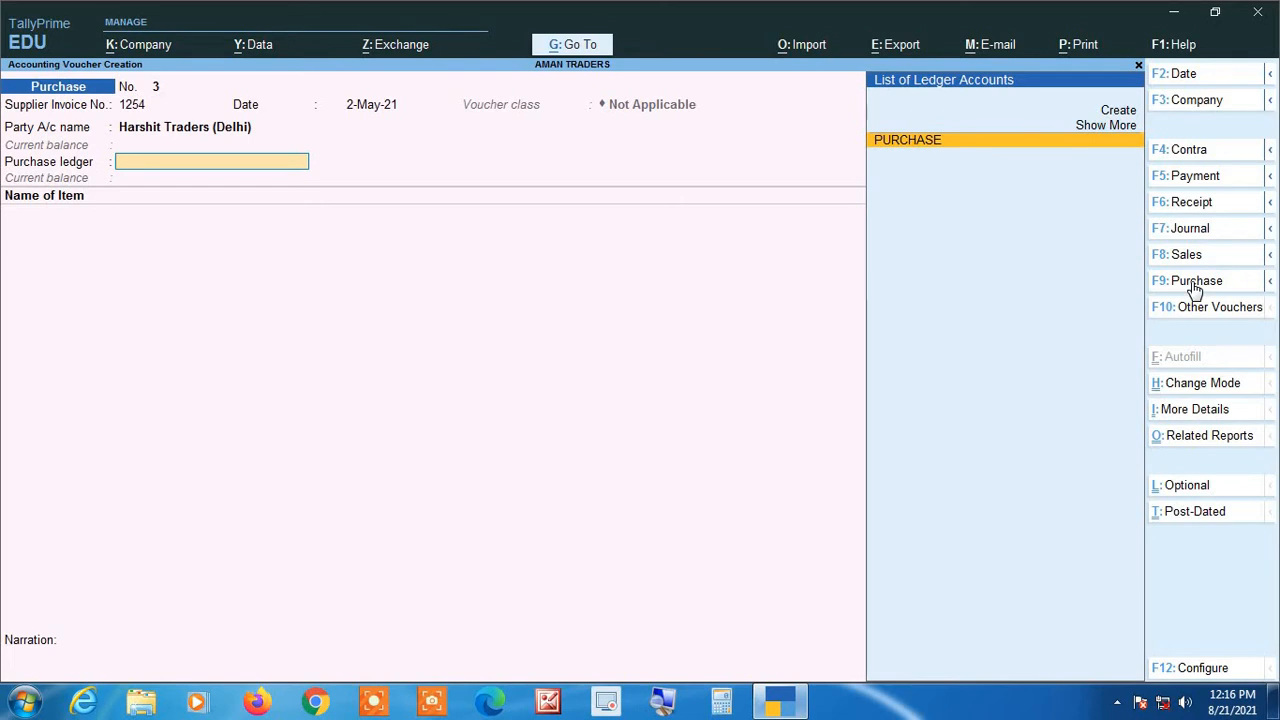
{"action": "key", "text": "Return"}
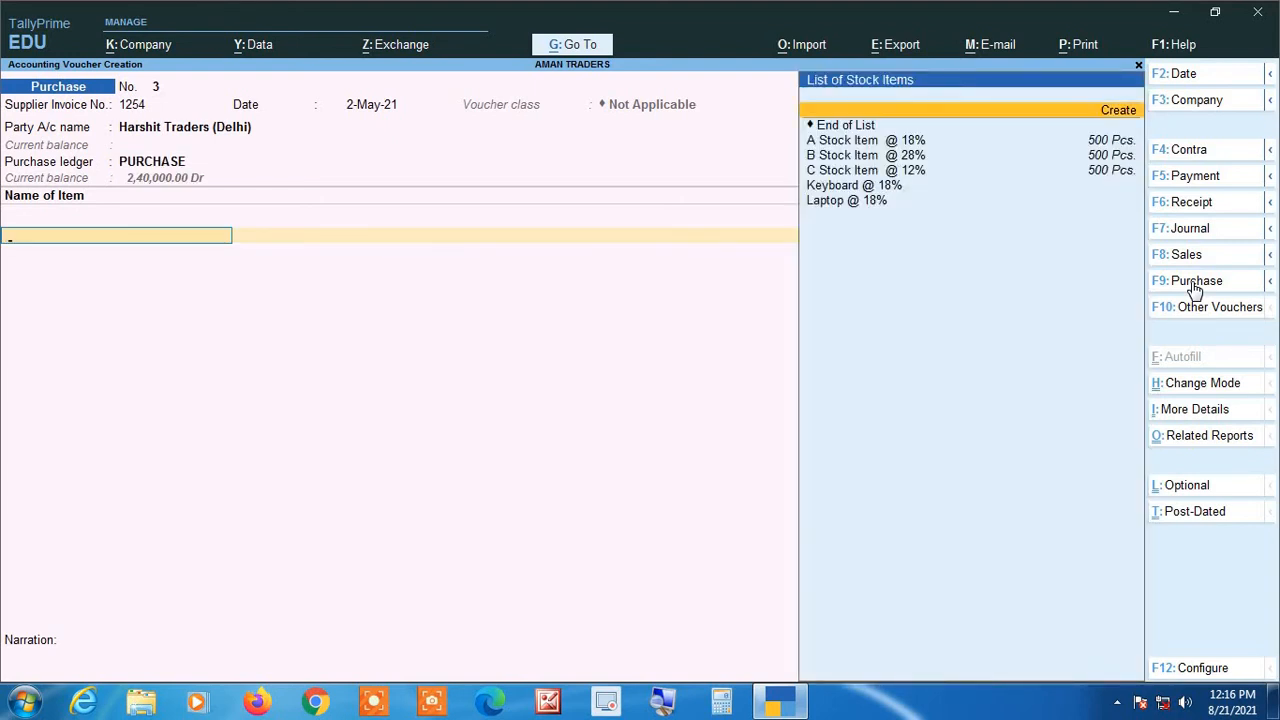
Step: Add A Stock Item @ 18% to the voucher with a quantity of 100 Pcs. at a rate of 200
{"action": "key", "text": "Return"}
{"action": "type", "text": "100"}
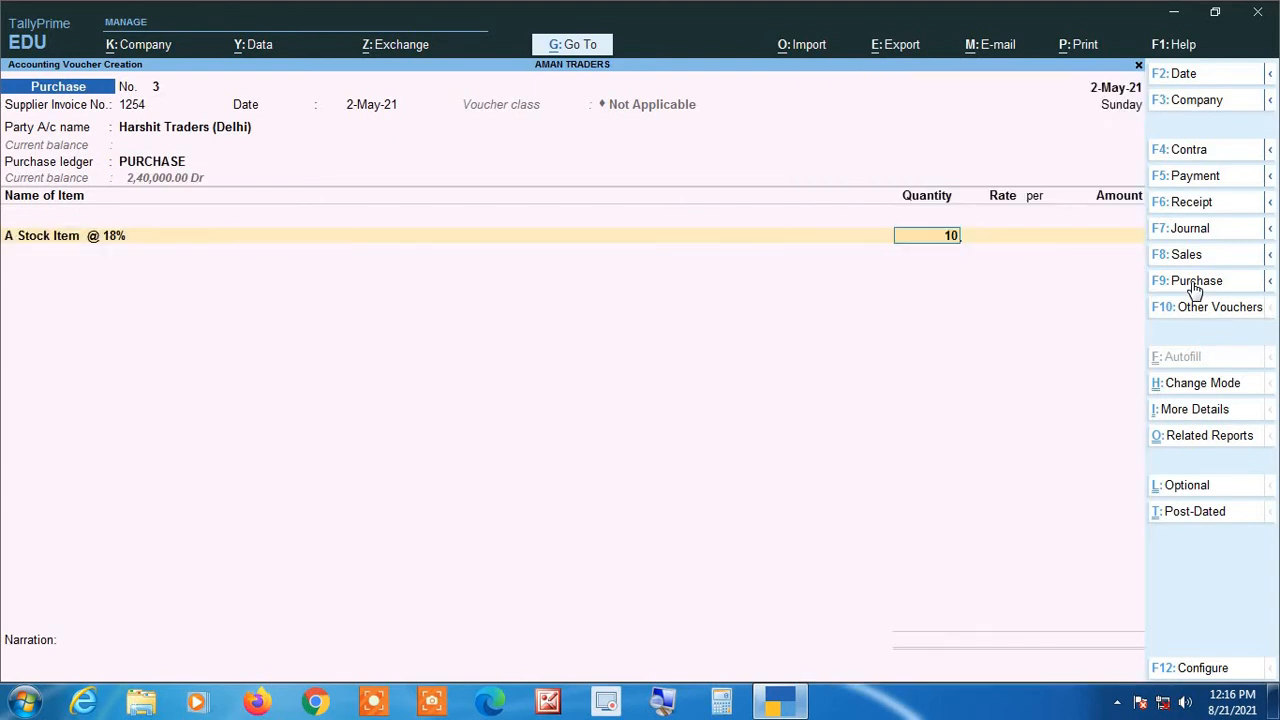
{"action": "key", "text": "Return"}
{"action": "key", "text": "Return"}
{"action": "key", "text": "Return"}
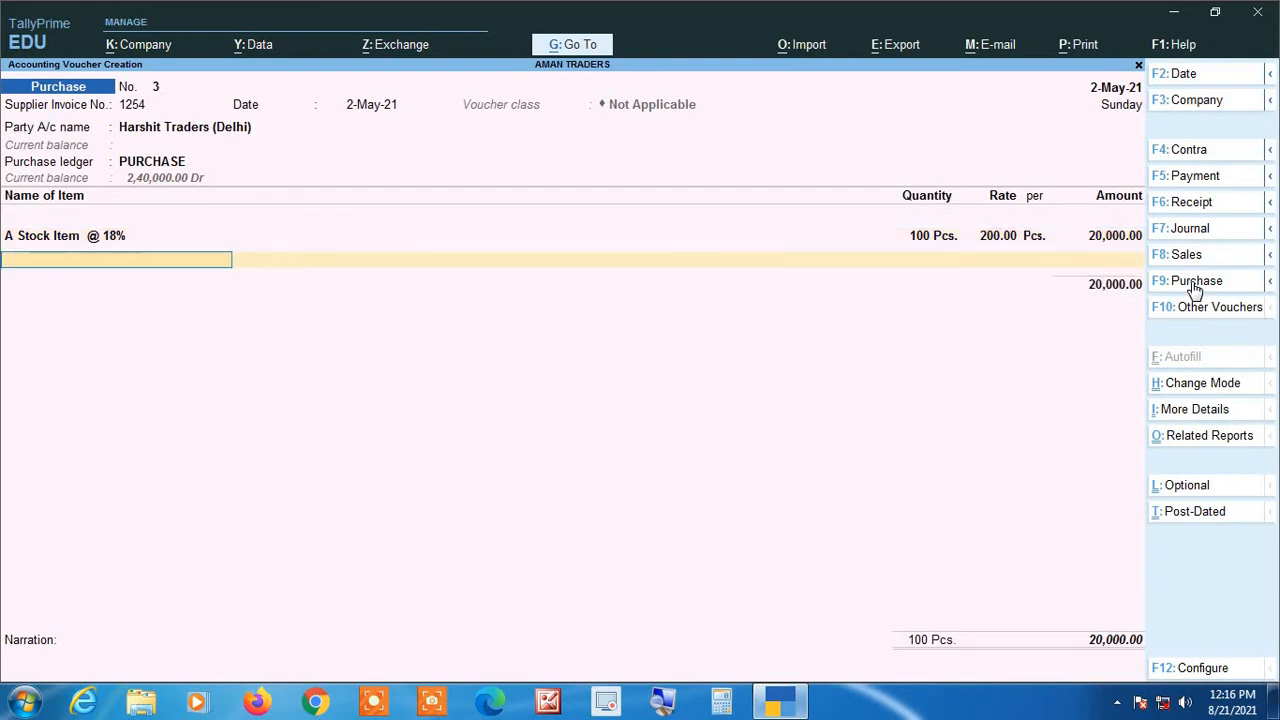
Step: Add B Stock Item @ 28% to the voucher with a quantity of 100 Pcs. at a rate of 100
{"action": "key", "text": "Down"}
{"action": "key", "text": "Return"}
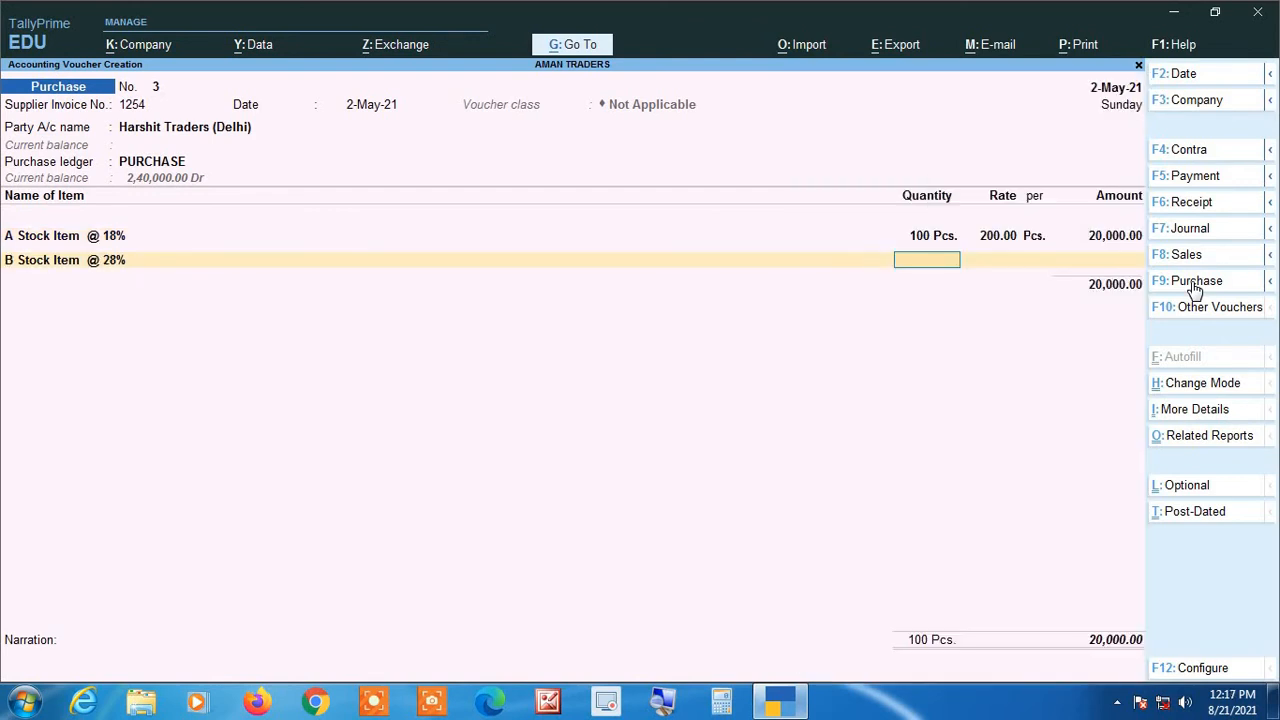
{"action": "type", "text": "100"}
{"action": "key", "text": "Return"}
{"action": "key", "text": "Return"}
{"action": "key", "text": "Return"}
{"action": "key", "text": "Return"}
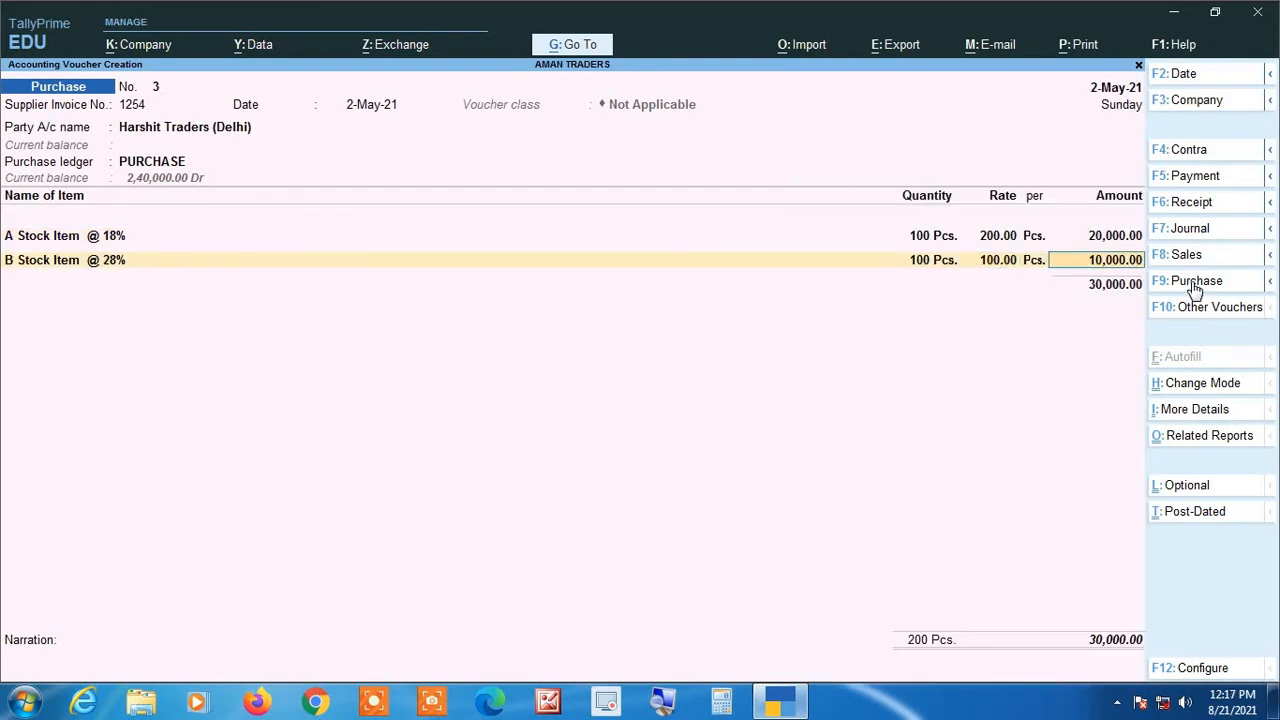
Step: Add C Stock Item @ 12% with a quantity of 100 Pcs. at a rate of 180, and end the item list
{"action": "key", "text": "Down"}
{"action": "key", "text": "Down"}
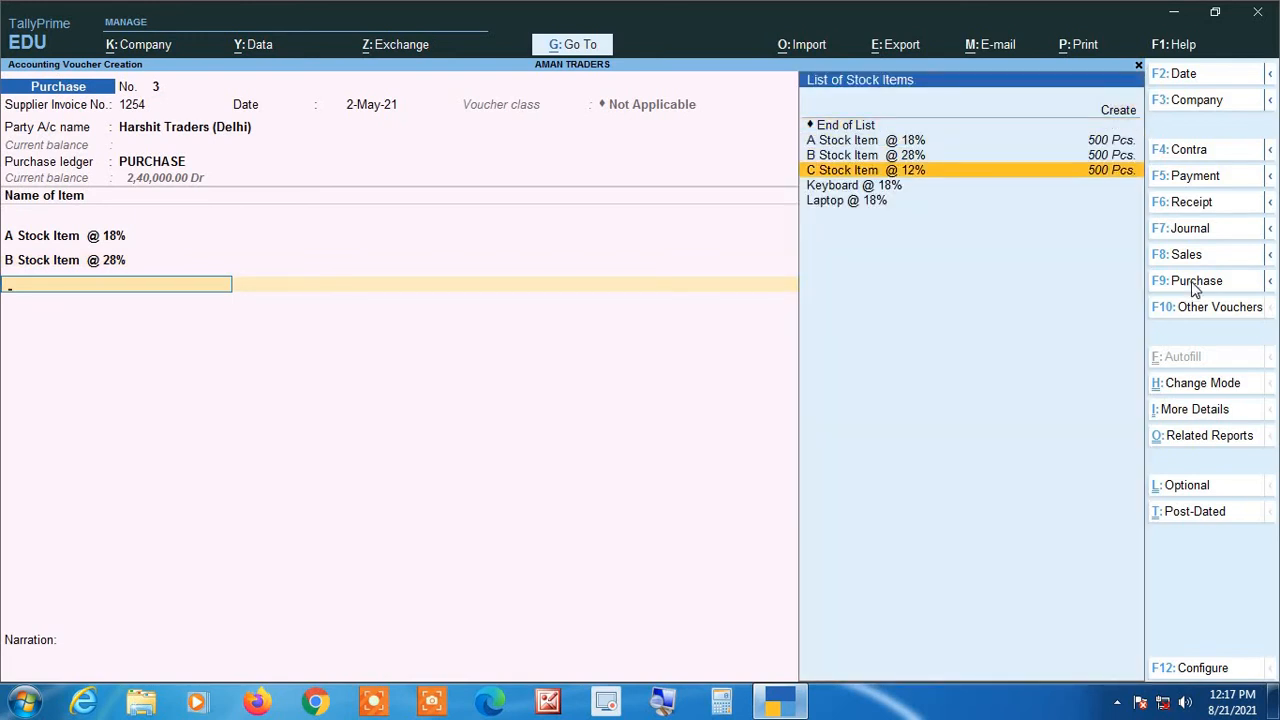
{"action": "key", "text": "Return"}
{"action": "type", "text": "100"}
{"action": "key", "text": "Return"}
{"action": "key", "text": "Return"}
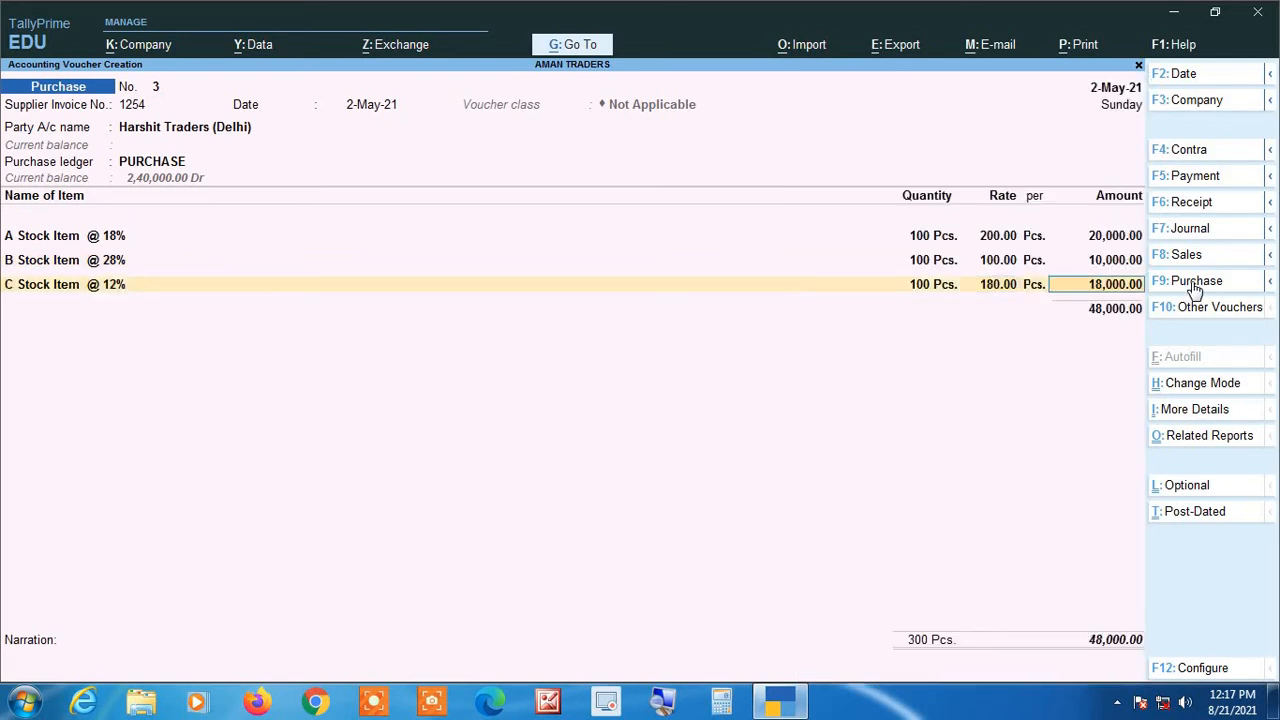
{"action": "key", "text": "Return"}
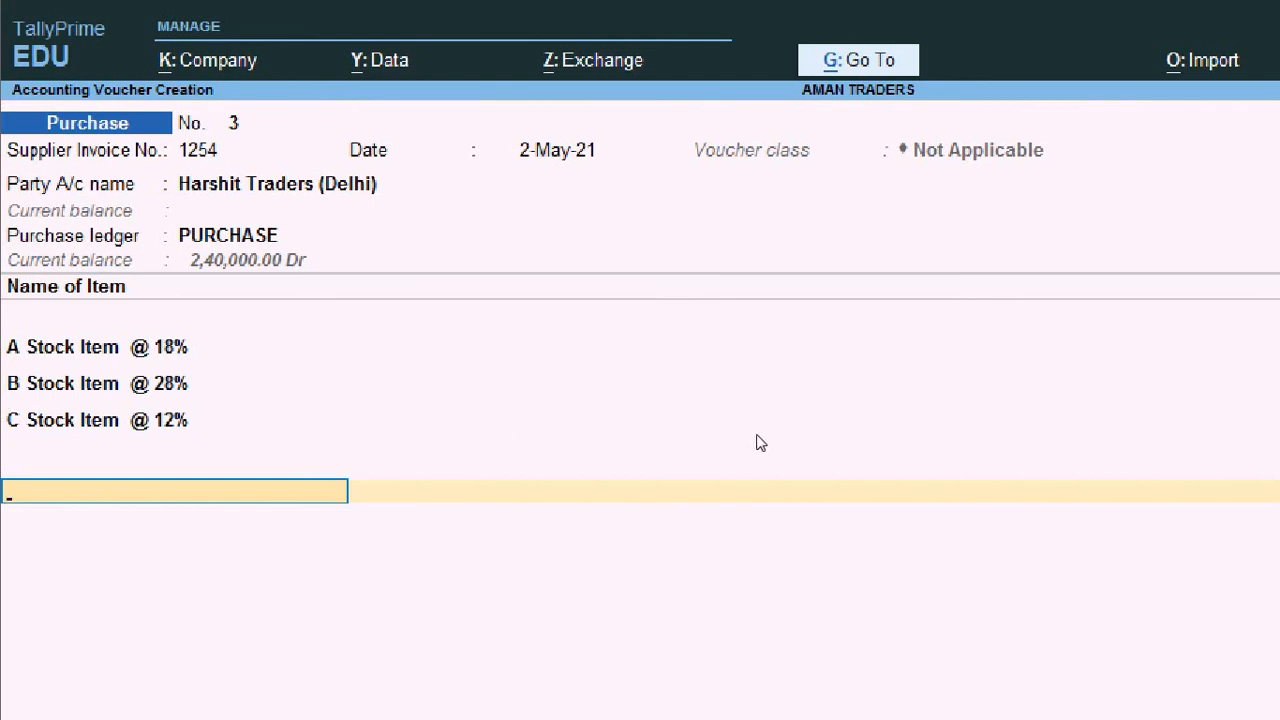
{"action": "key", "text": "super"}
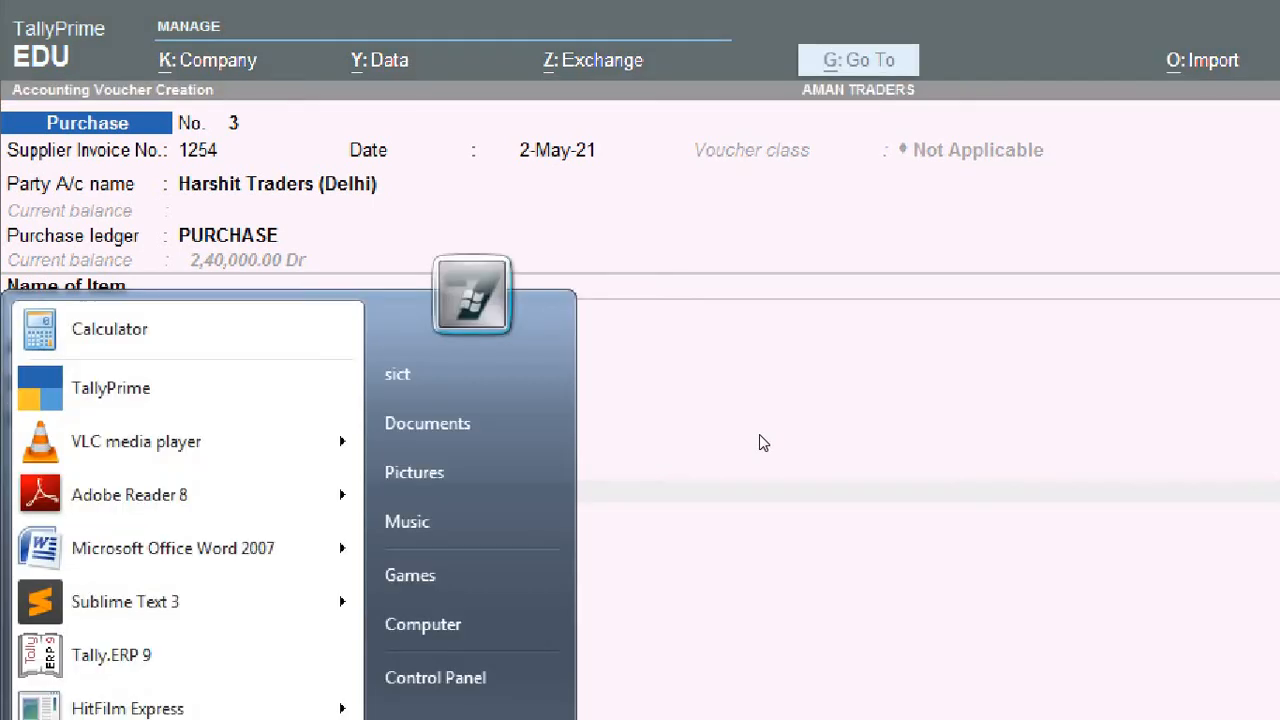
{"action": "key", "text": "super"}
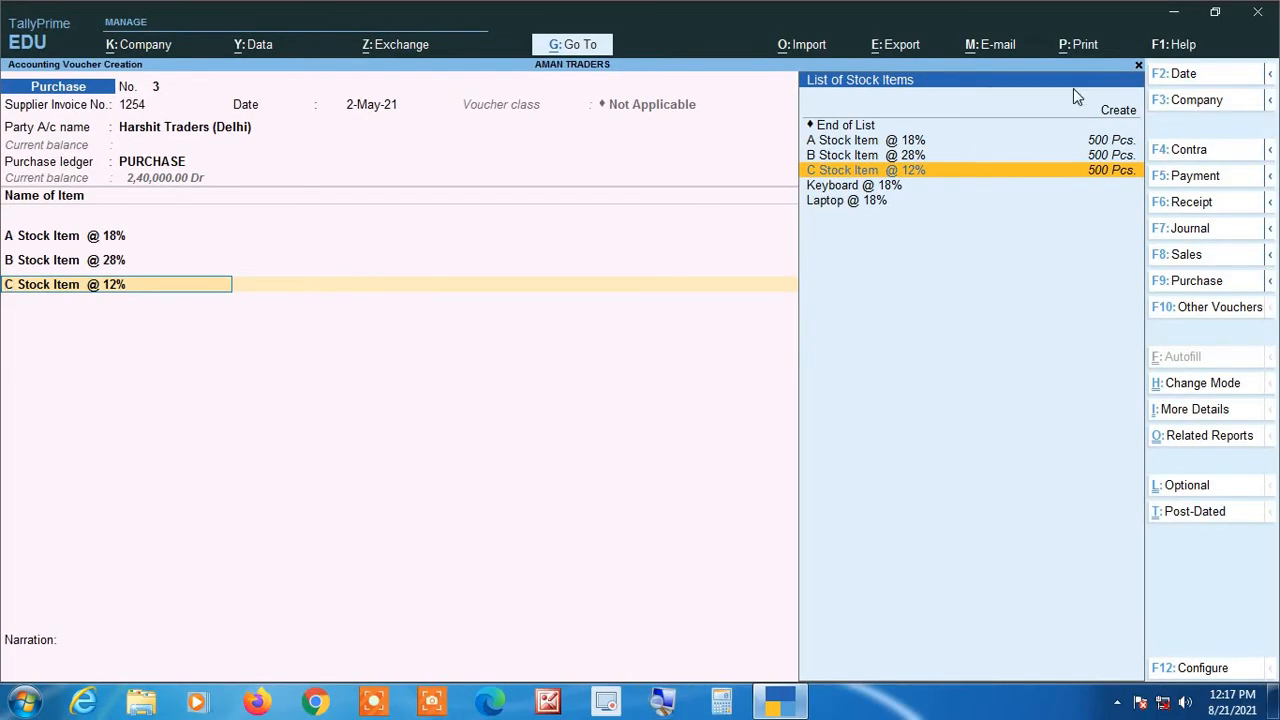
Step: Re-enter the rate of C Stock Item @ 12% as 180, keeping its quantity, and close the item list
{"action": "key", "text": "Return"}
{"action": "key", "text": "Return"}
{"action": "type", "text": "180"}
{"action": "key", "text": "Return"}
{"action": "key", "text": "Return"}
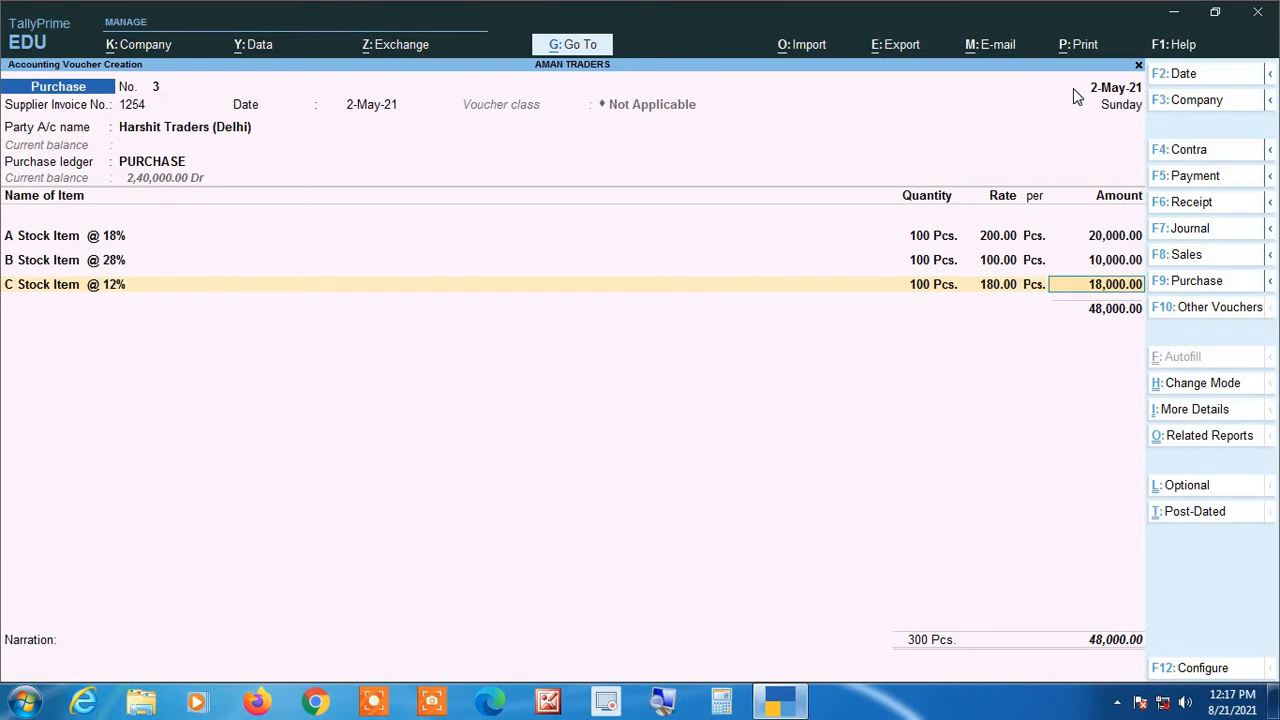
{"action": "key", "text": "Return"}
{"action": "key", "text": "Return"}
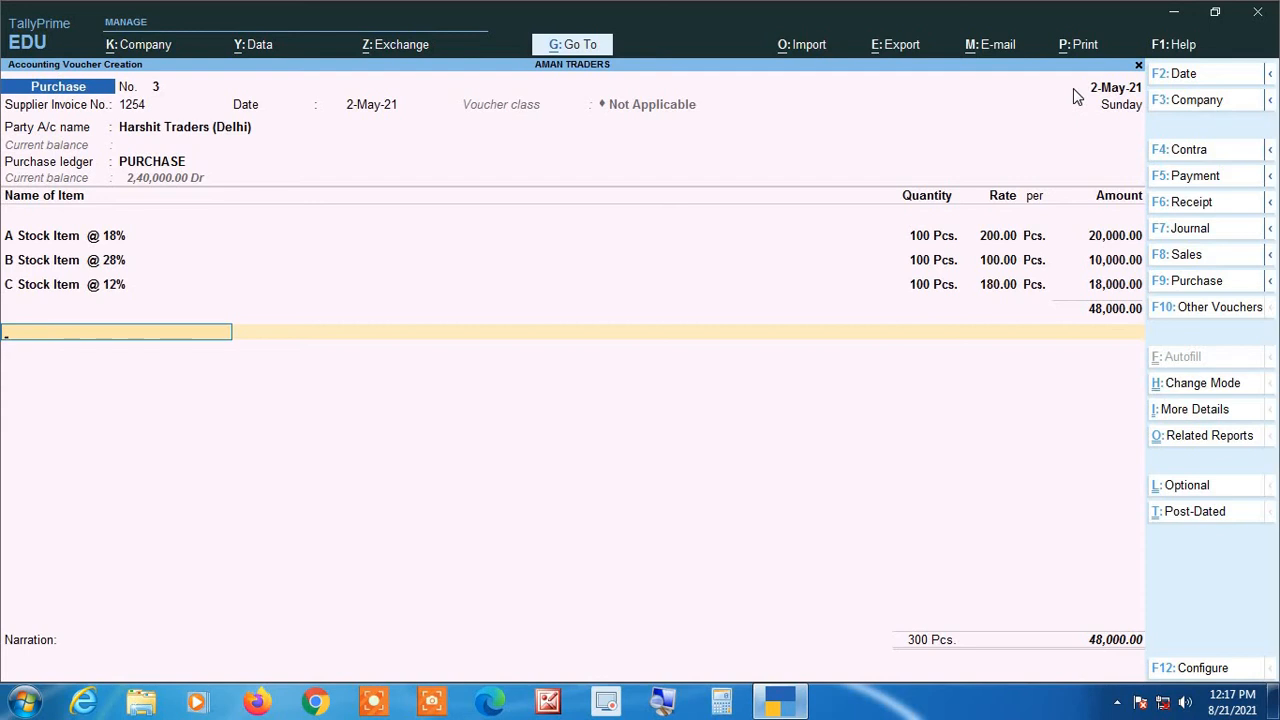
Step: Add the IGST ledger below the stock items and accept its calculated amount
{"action": "type", "text": "i"}
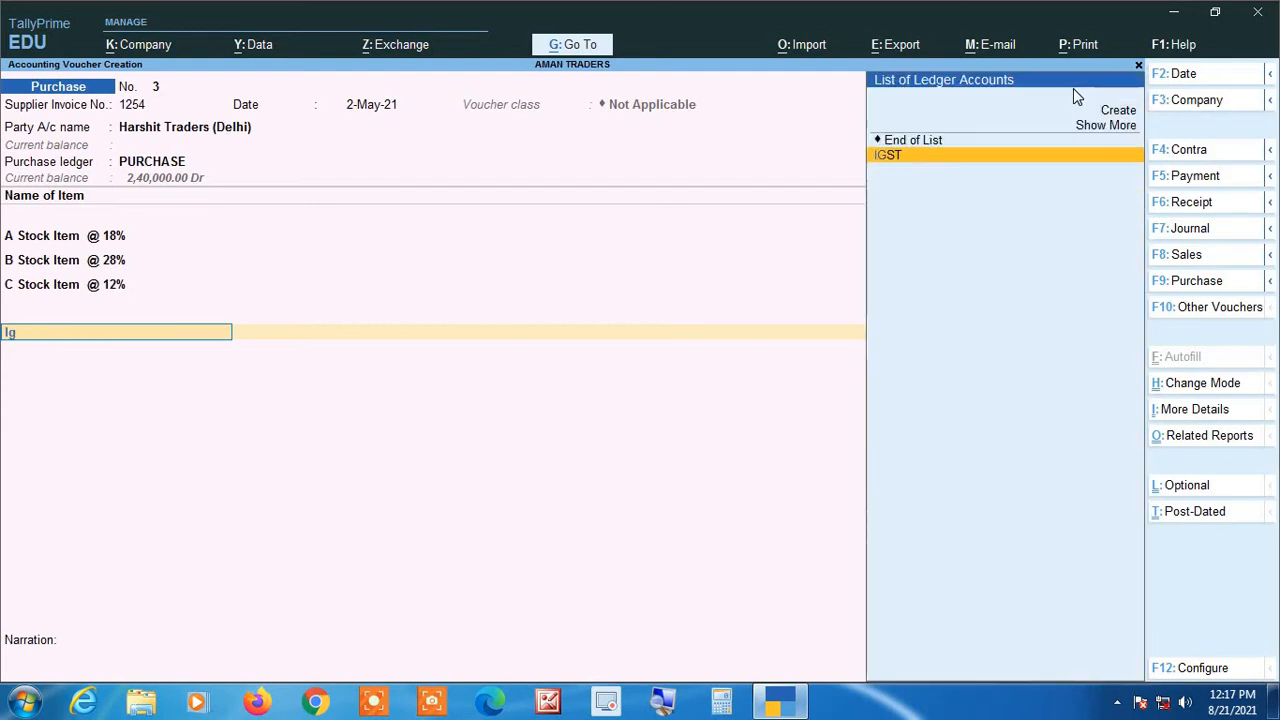
{"action": "key", "text": "Return"}
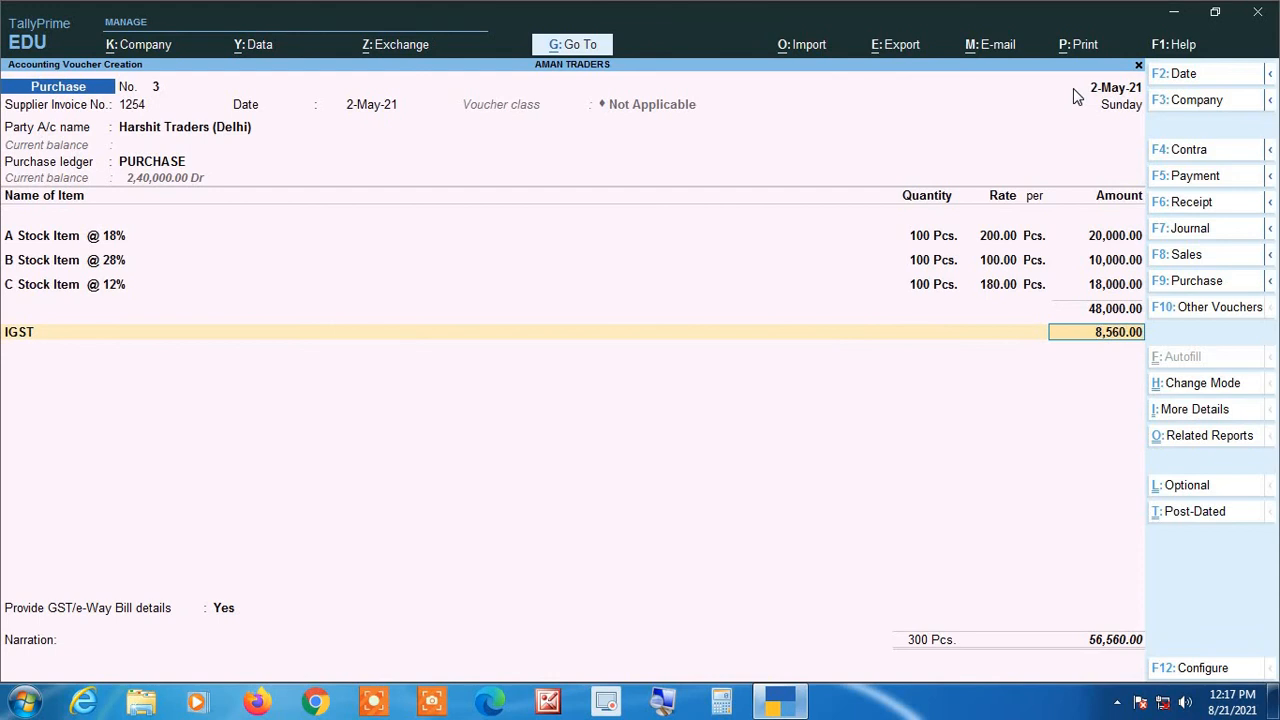
{"action": "key", "text": "Return"}
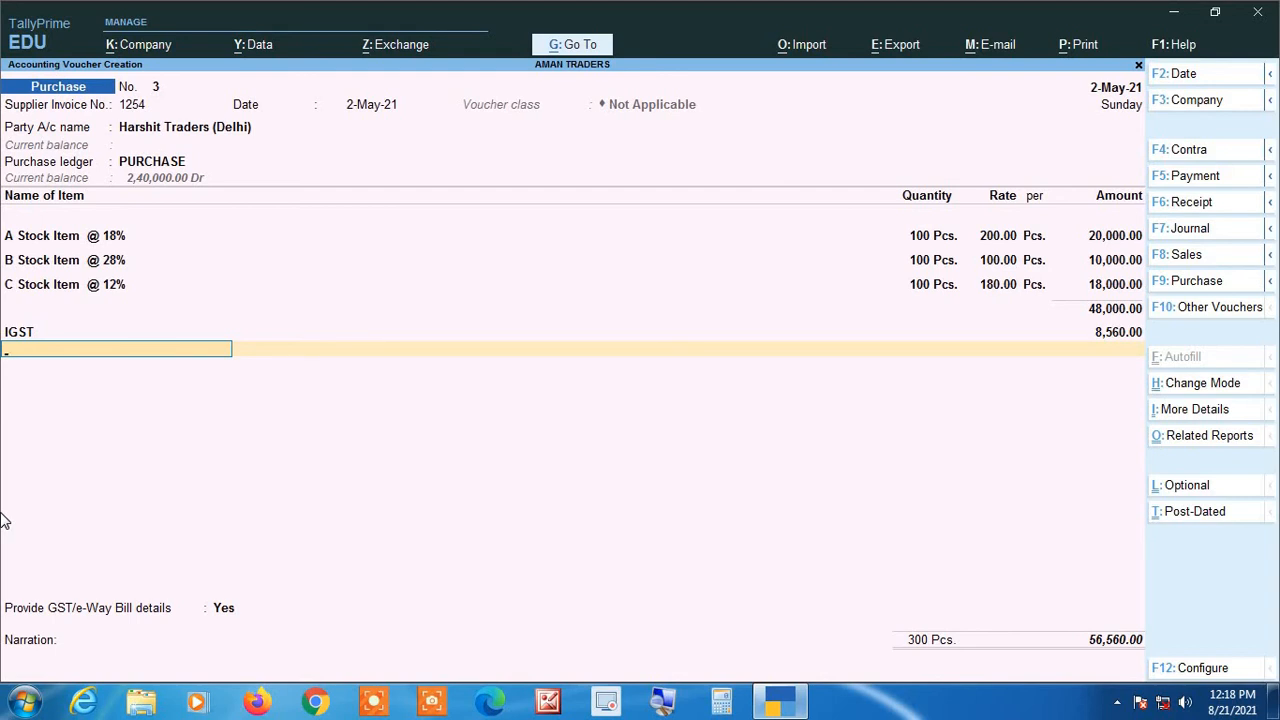
Step: Add the XYZ Expense Non GST ledger below IGST with an amount of 1000
{"action": "type", "text": "Xp"}
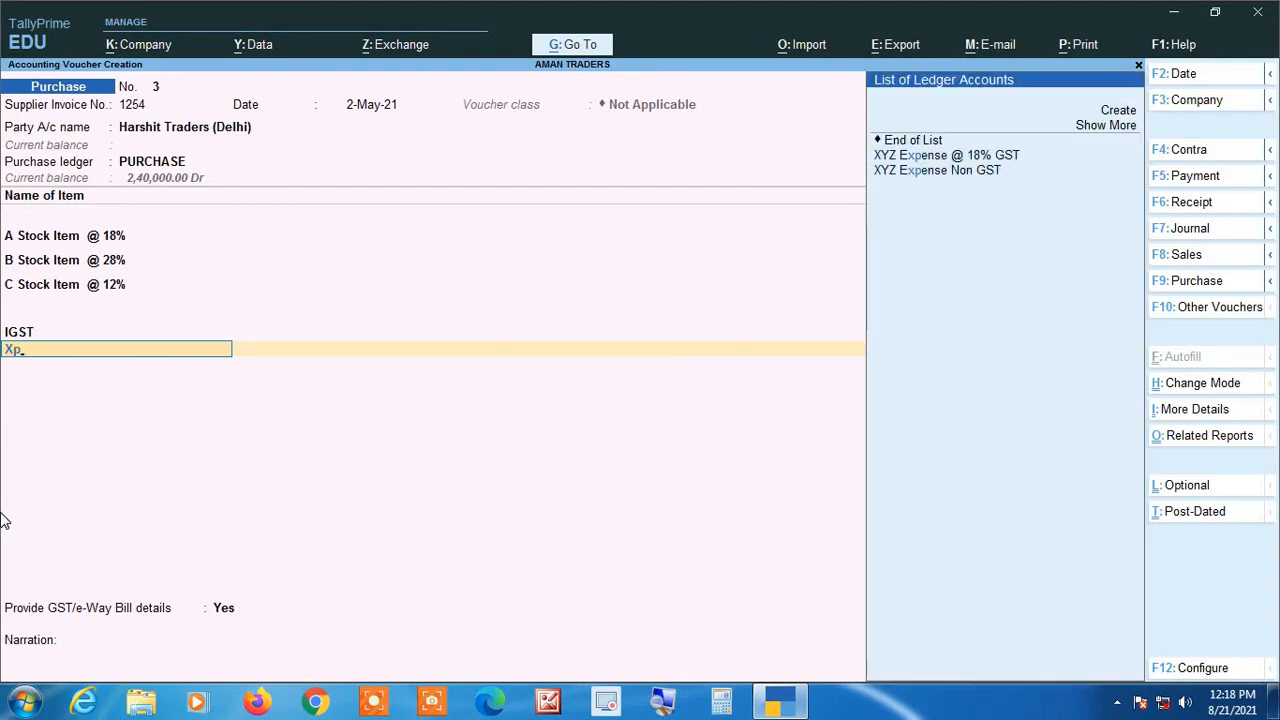
{"action": "key", "text": "Down"}
{"action": "key", "text": "Down"}
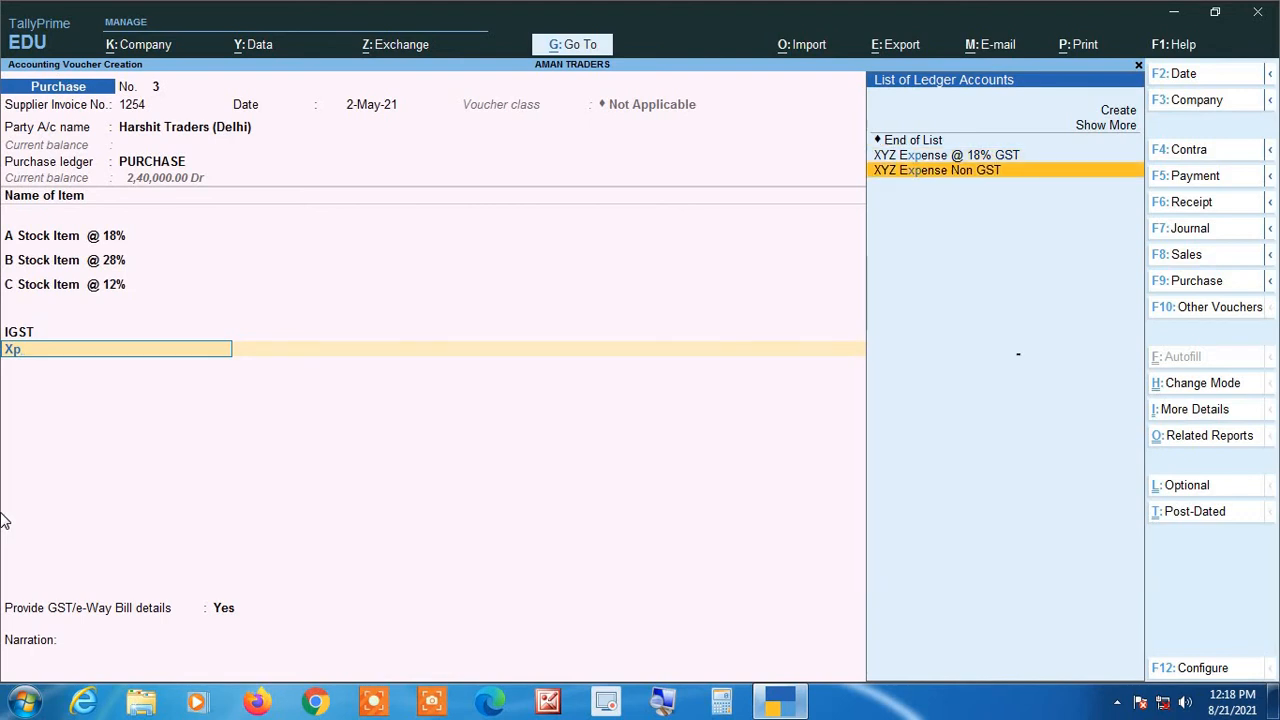
{"action": "key", "text": "Return"}
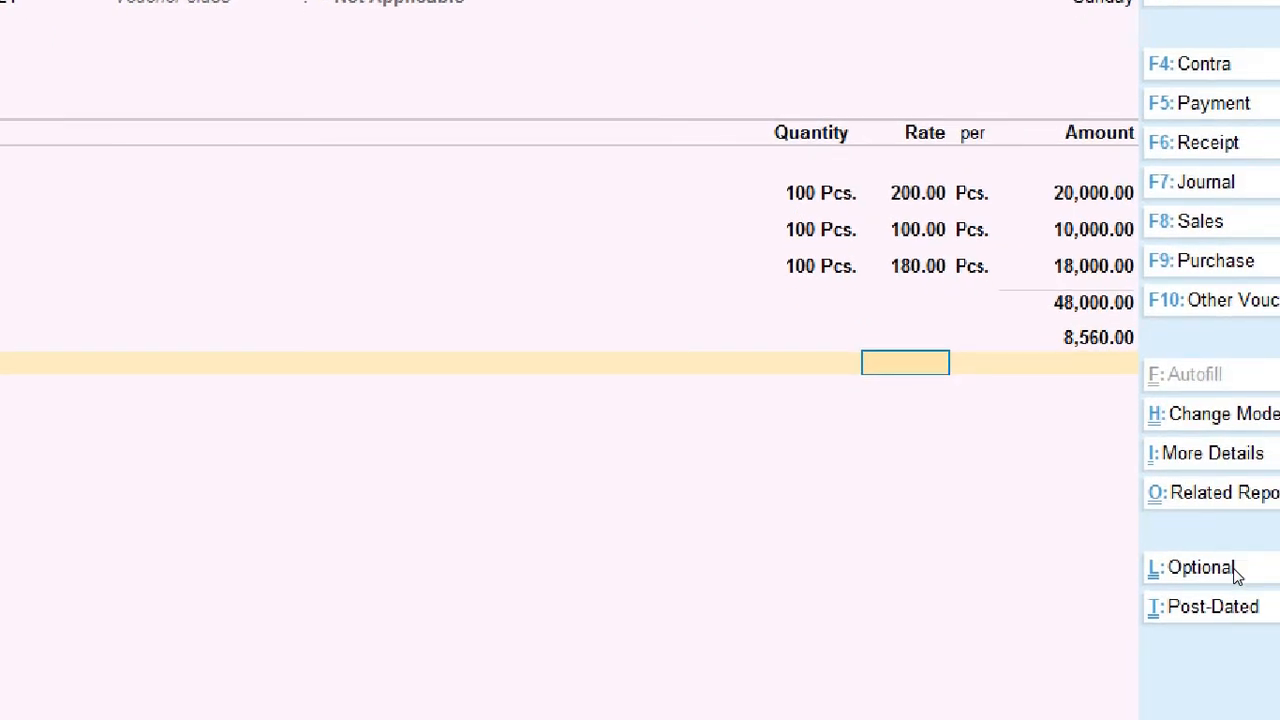
{"action": "key", "text": "Return"}
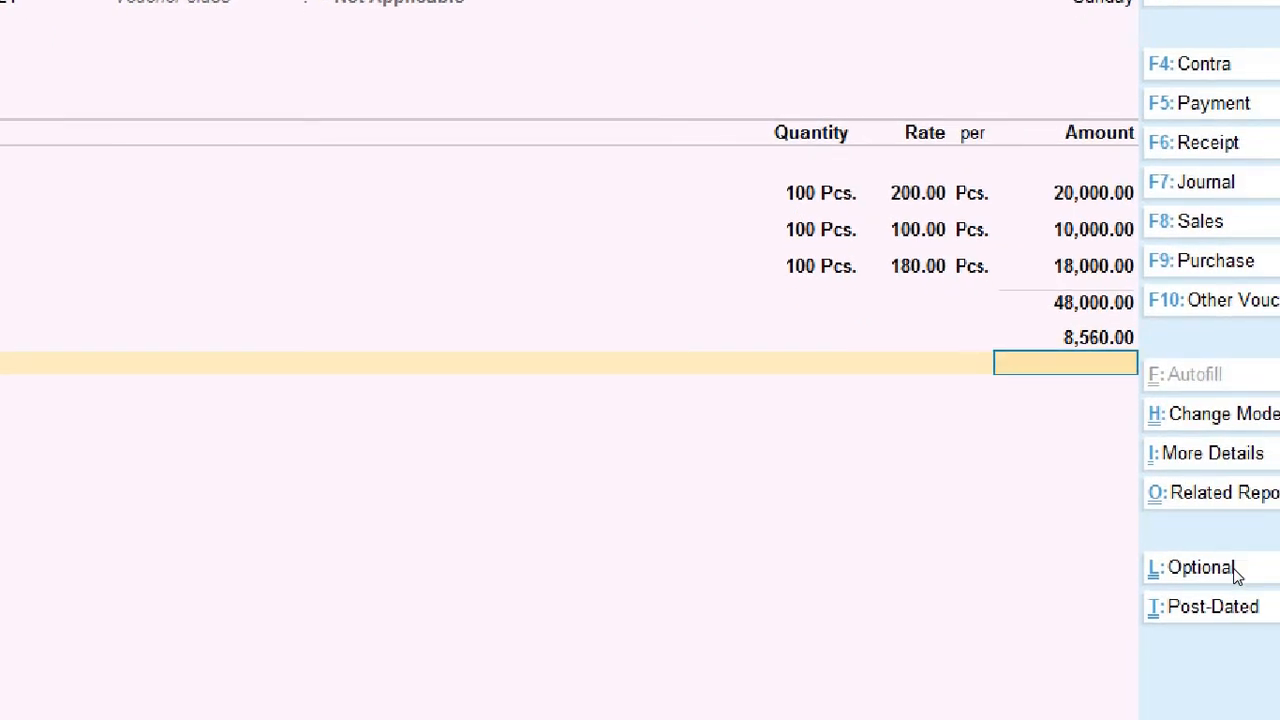
{"action": "type", "text": "1000"}
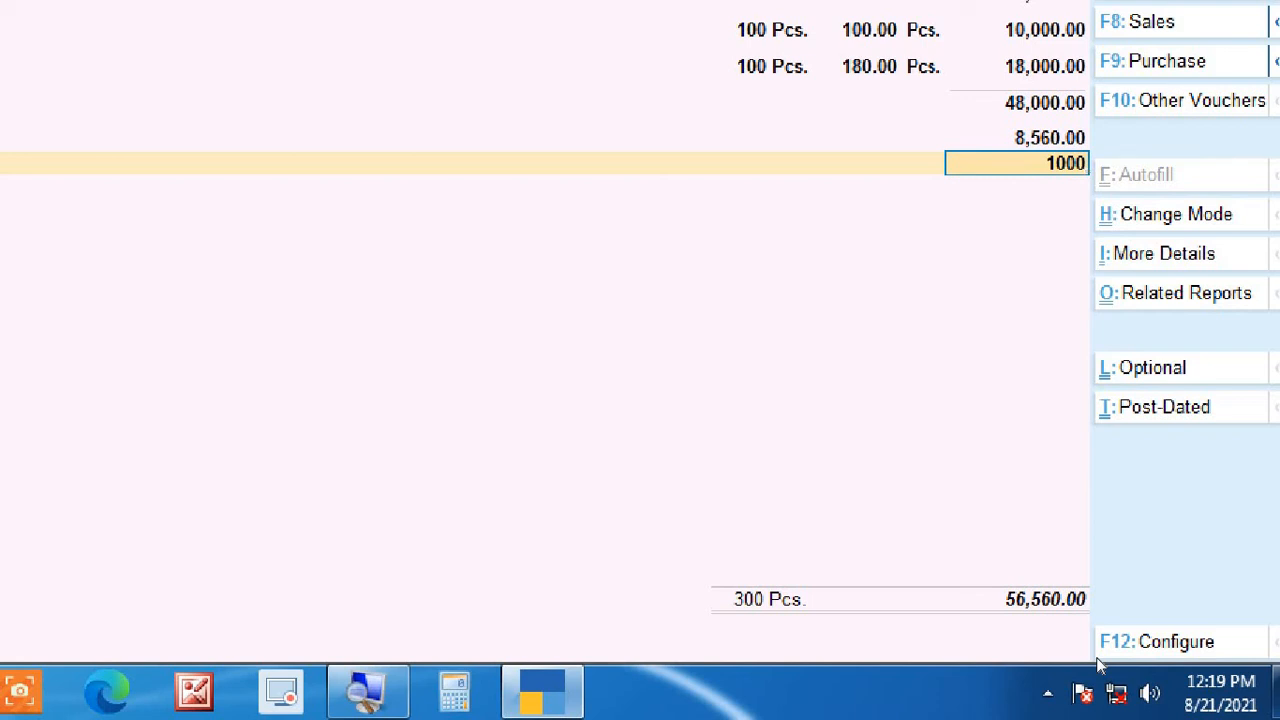
{"action": "key", "text": "Return"}
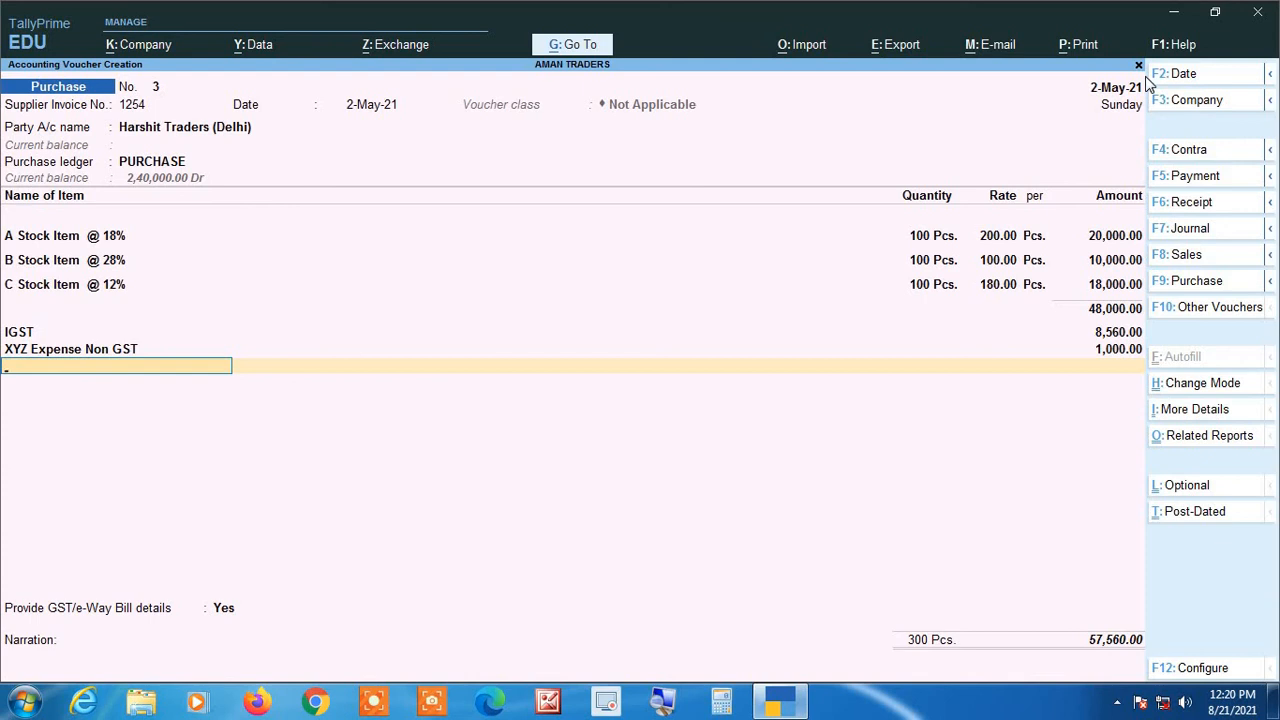
Step: Remove the XYZ Expense Non GST line from the purchase voucher
{"action": "key", "text": "BackSpace"}
{"action": "key", "text": "BackSpace"}
{"action": "key", "text": "BackSpace"}
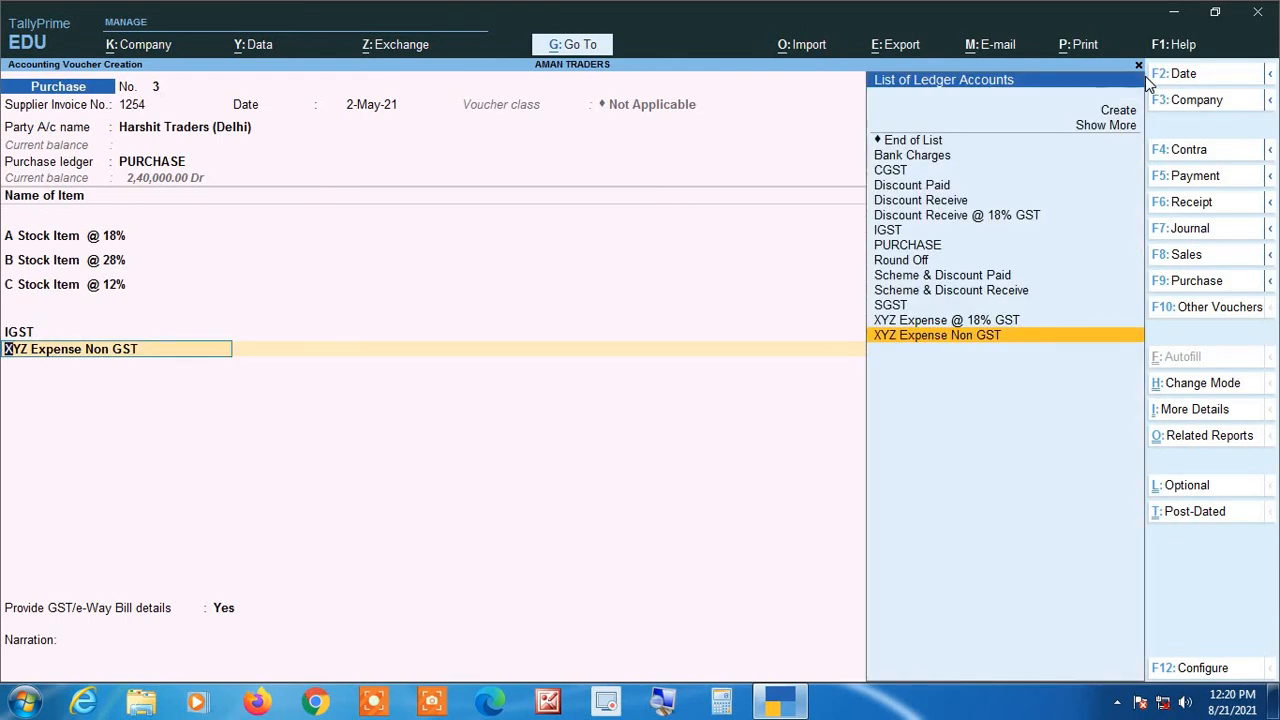
{"action": "key", "text": "ctrl+d"}
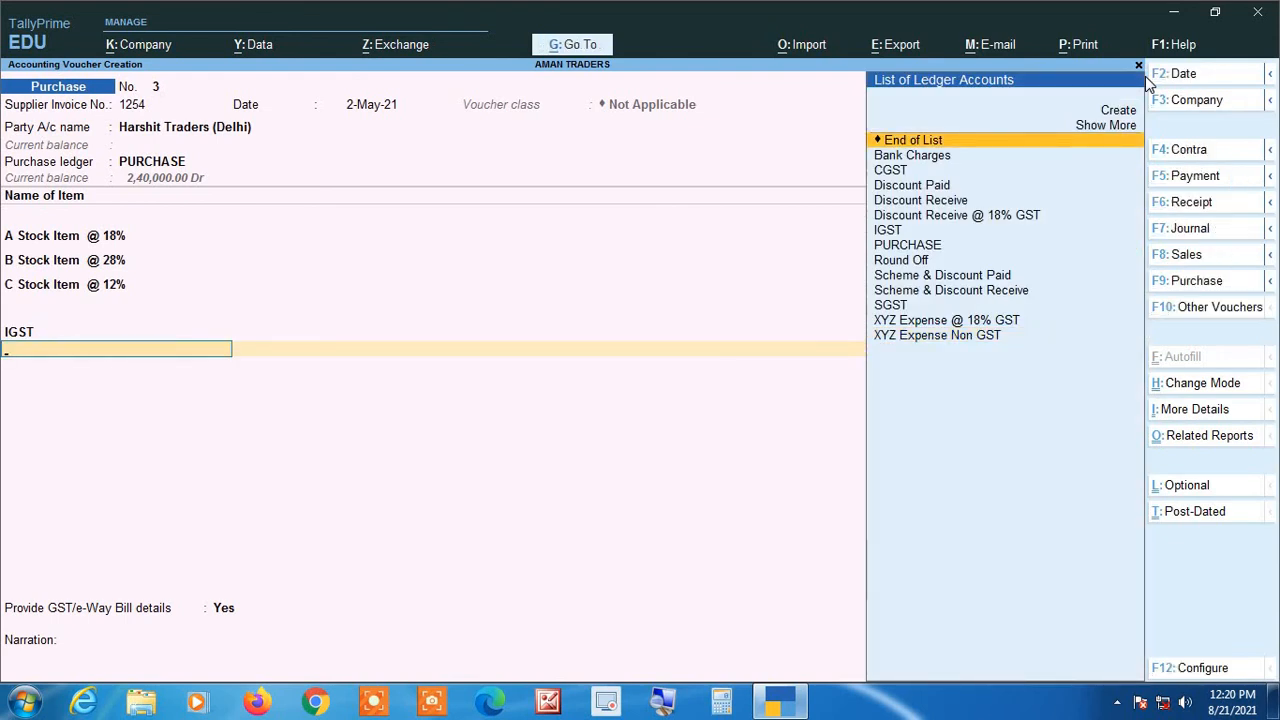
Step: Add the XYZ Expense @ 18% GST ledger below IGST with an amount of 1000
{"action": "key", "text": "BackSpace"}
{"action": "key", "text": "Return"}
{"action": "key", "text": "Down"}
{"action": "key", "text": "Down"}
{"action": "key", "text": "Down"}
{"action": "key", "text": "Down"}
{"action": "key", "text": "Down"}
{"action": "key", "text": "Down"}
{"action": "key", "text": "Down"}
{"action": "key", "text": "Down"}
{"action": "key", "text": "Down"}
{"action": "key", "text": "Down"}
{"action": "key", "text": "Down"}
{"action": "key", "text": "Down"}
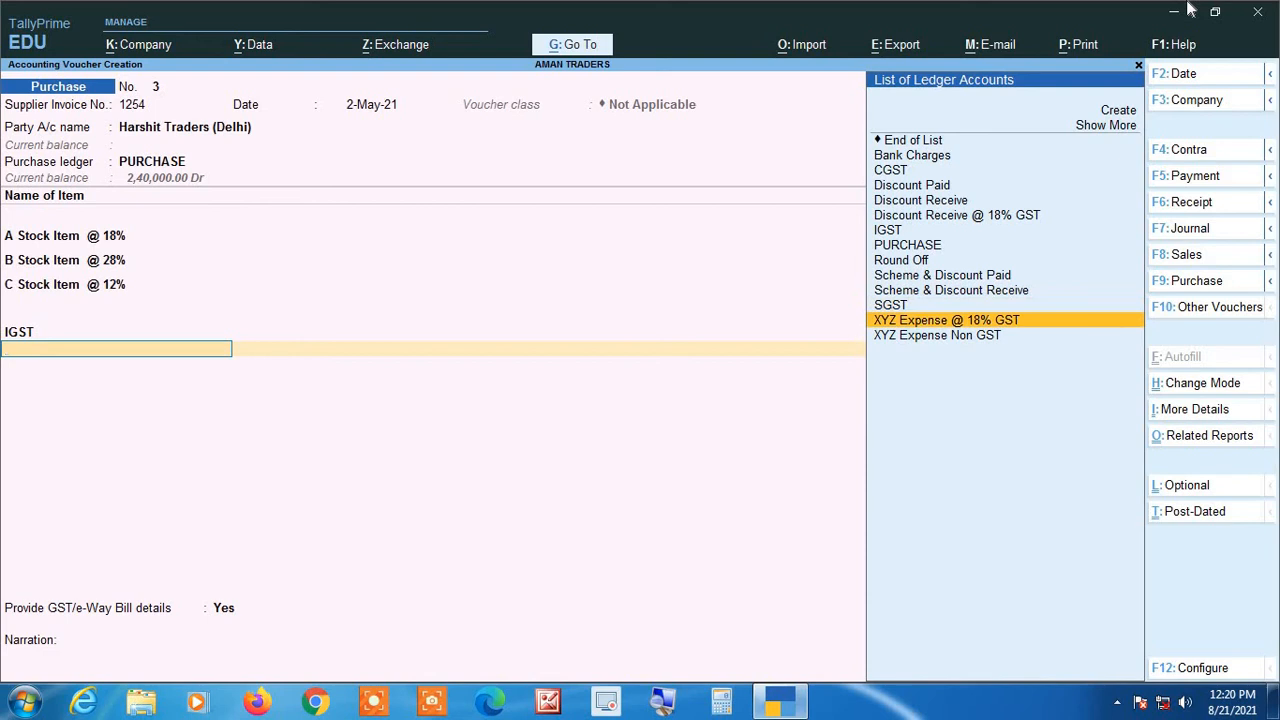
{"action": "key", "text": "Return"}
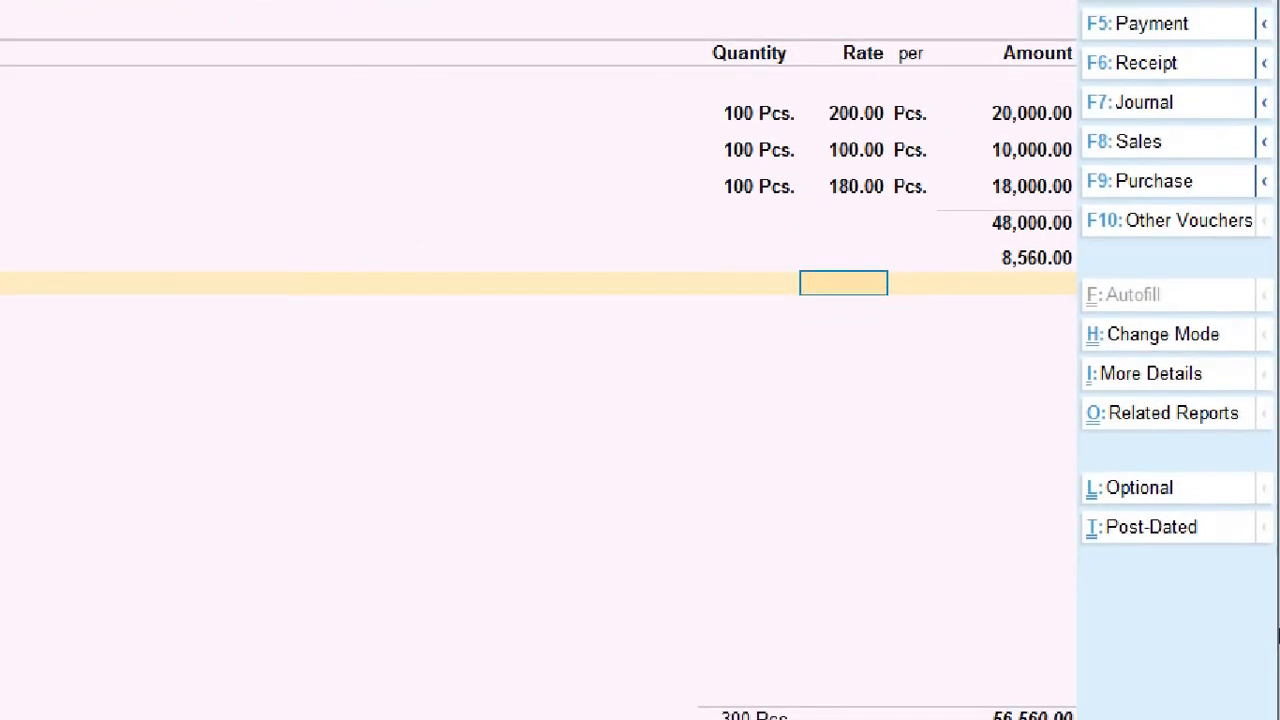
{"action": "key", "text": "Return"}
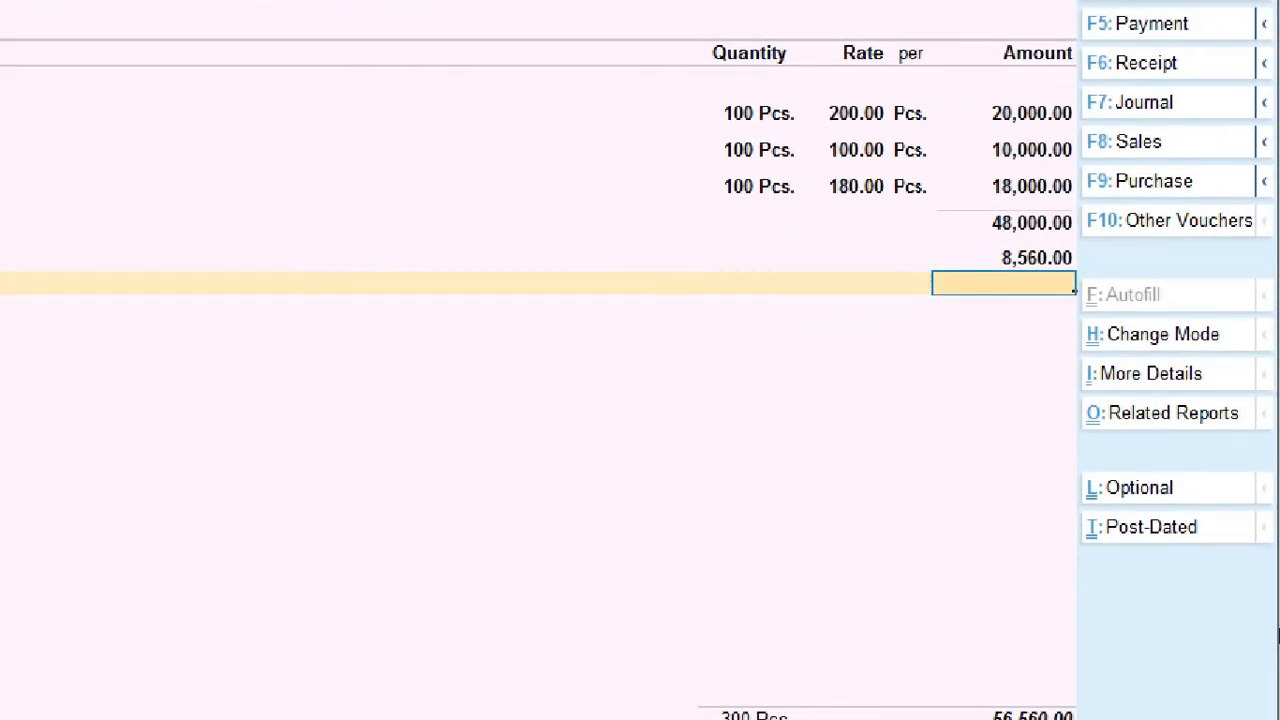
{"action": "type", "text": "1000"}
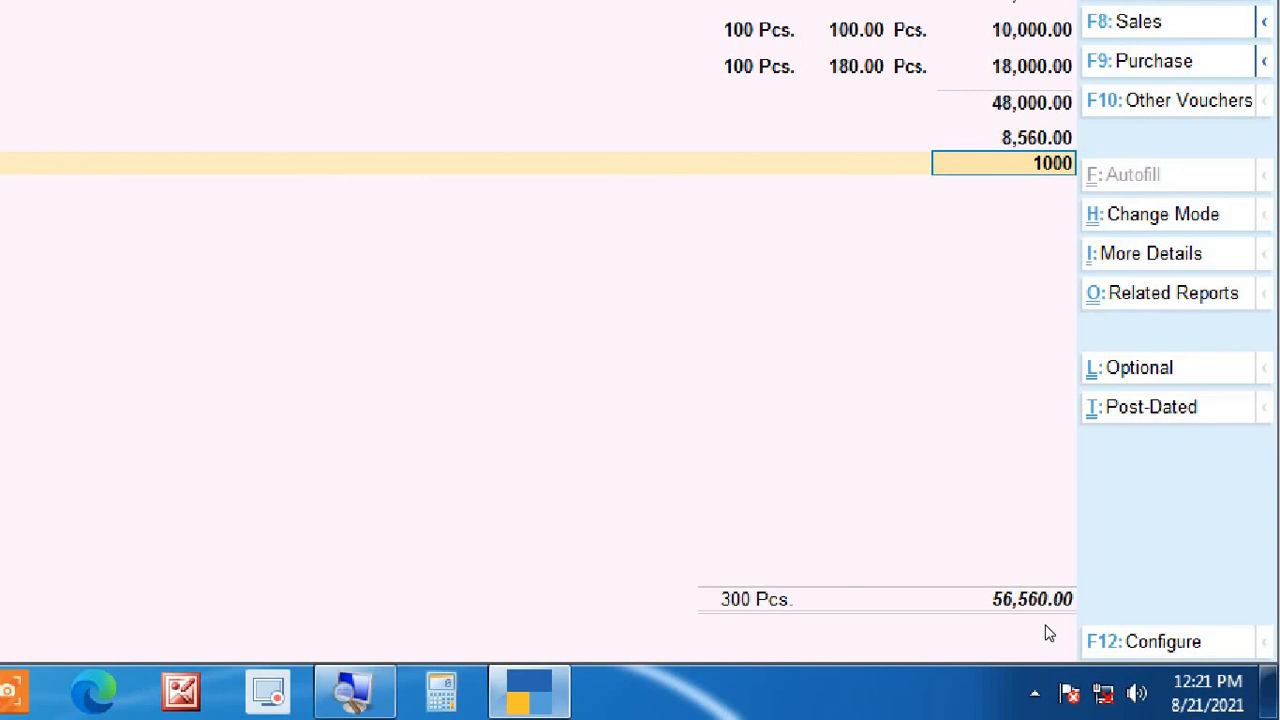
{"action": "key", "text": "Return"}
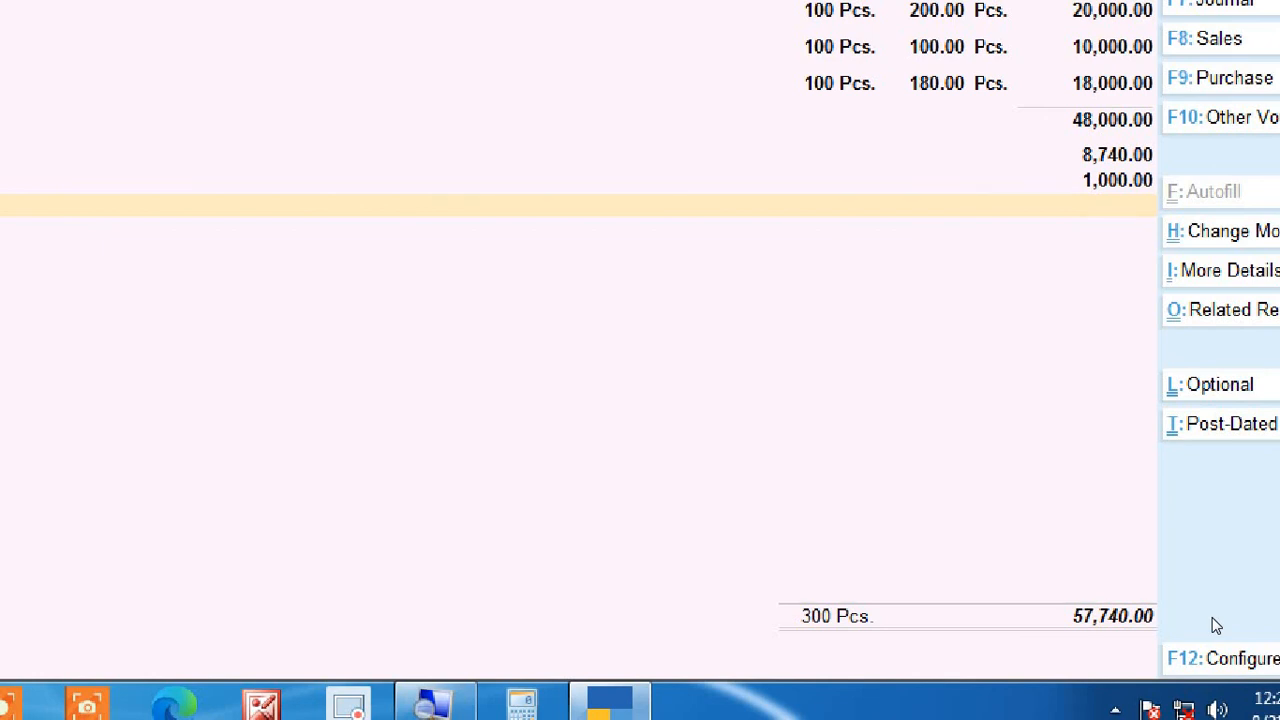
Step: End the ledger list, set Provide GST/e-Way Bill details to No, and save the purchase voucher with no narration
{"action": "key", "text": "Return"}
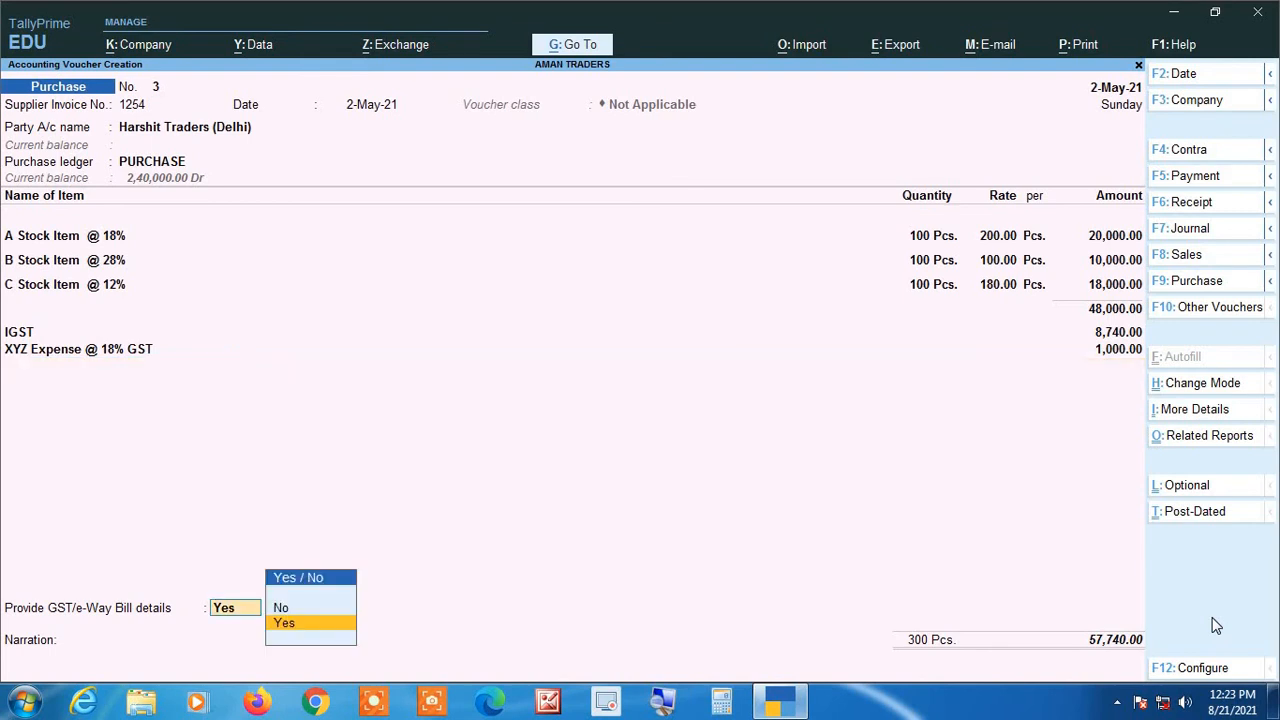
{"action": "key", "text": "Up"}
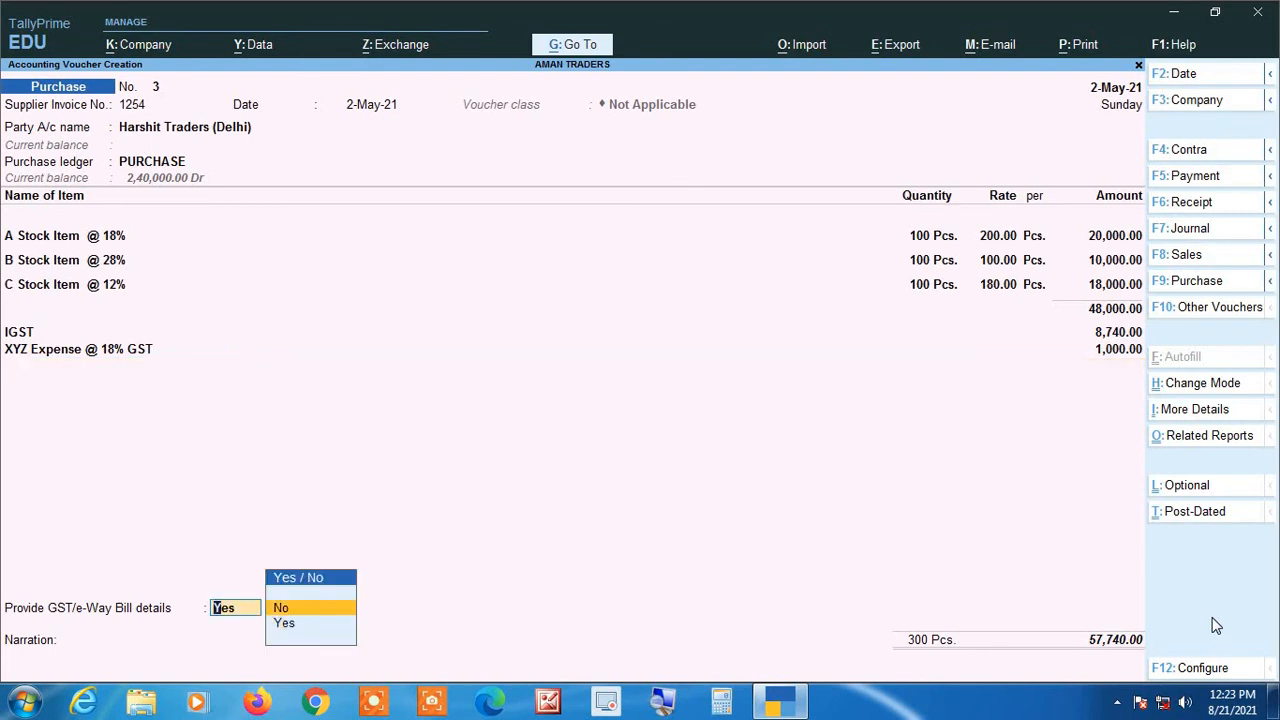
{"action": "key", "text": "Return"}
{"action": "key", "text": "Return"}
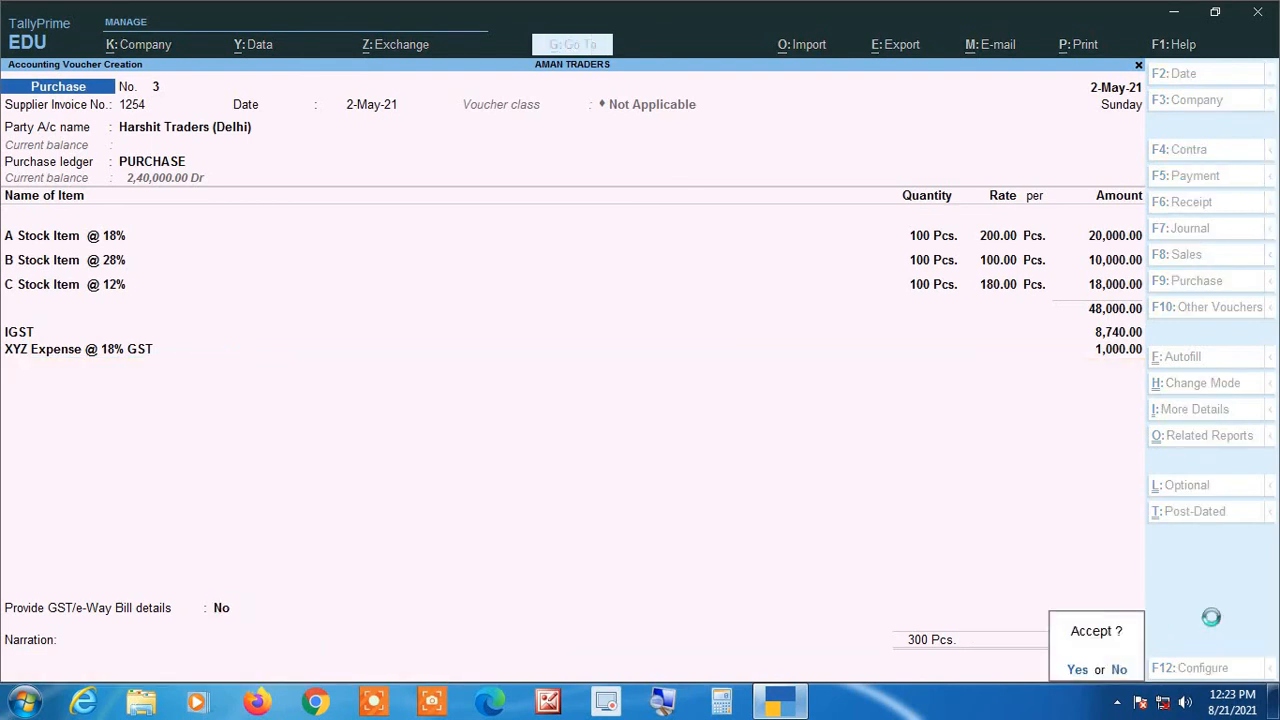
{"action": "key", "text": "Return"}
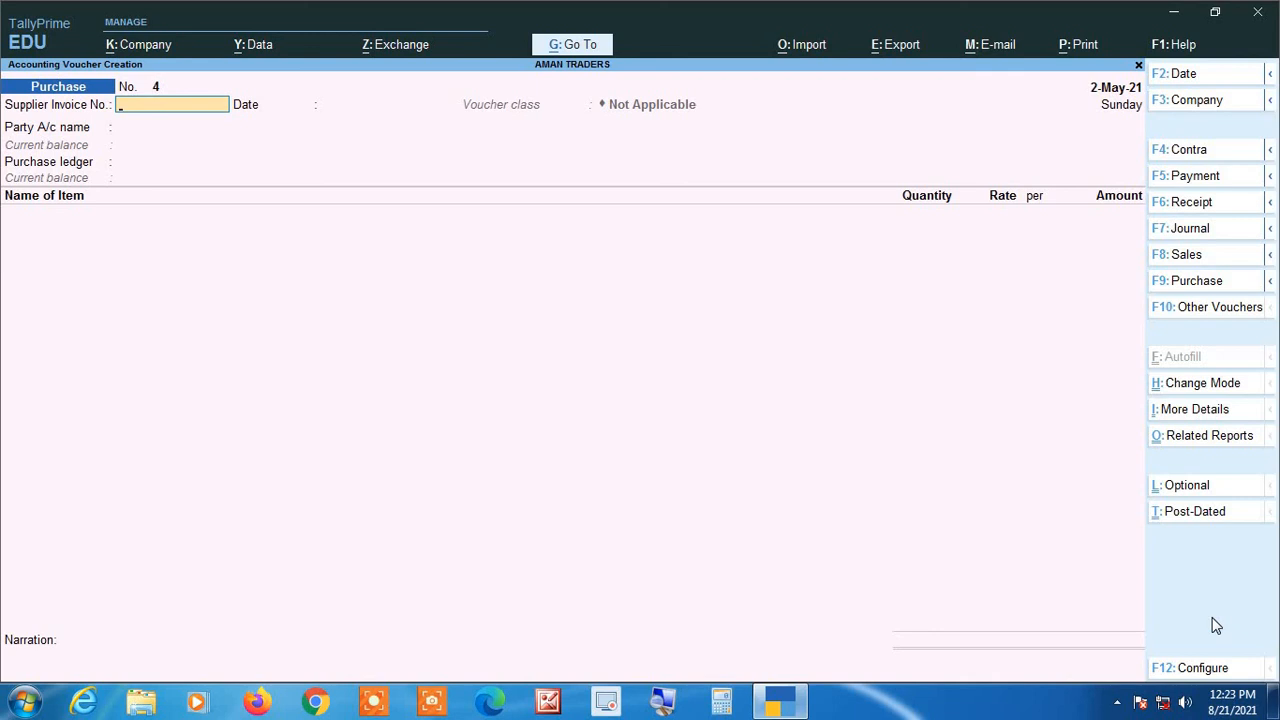